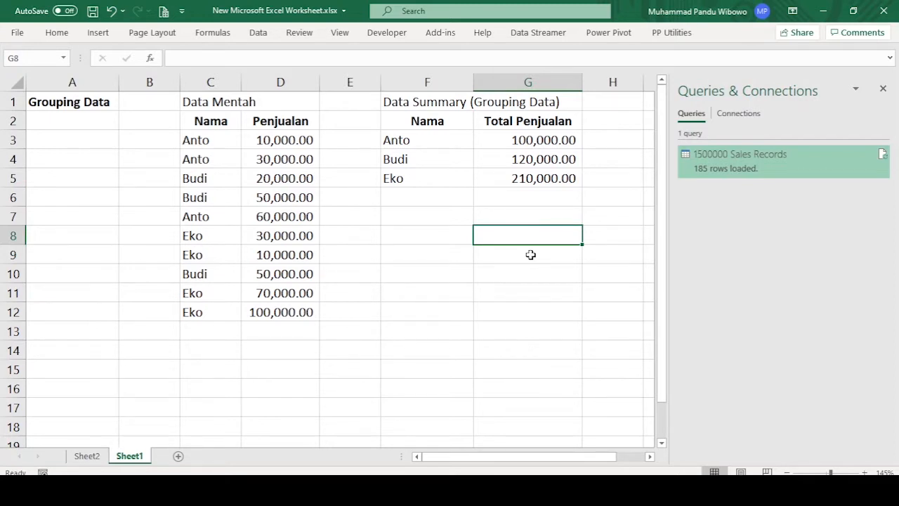
Examine the raw Data Mentah table, comparing the repeated entries under Nama with their Penjualan amounts.
left_click_drag(210, 97, 285, 309)
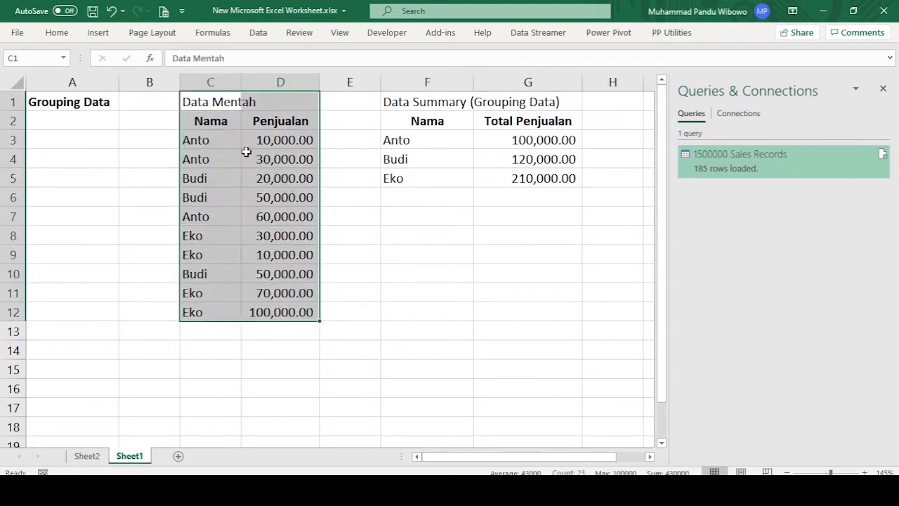
left_click_drag(209, 104, 220, 310)
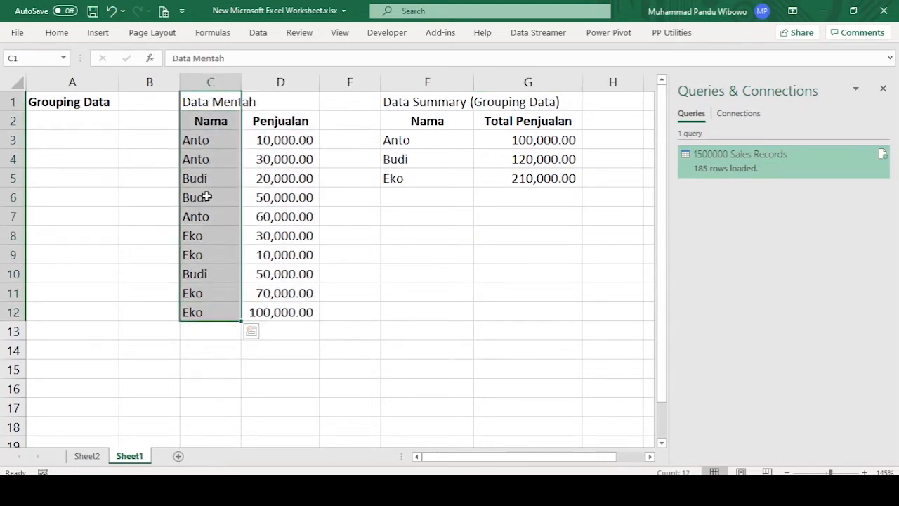
left_click(210, 142)
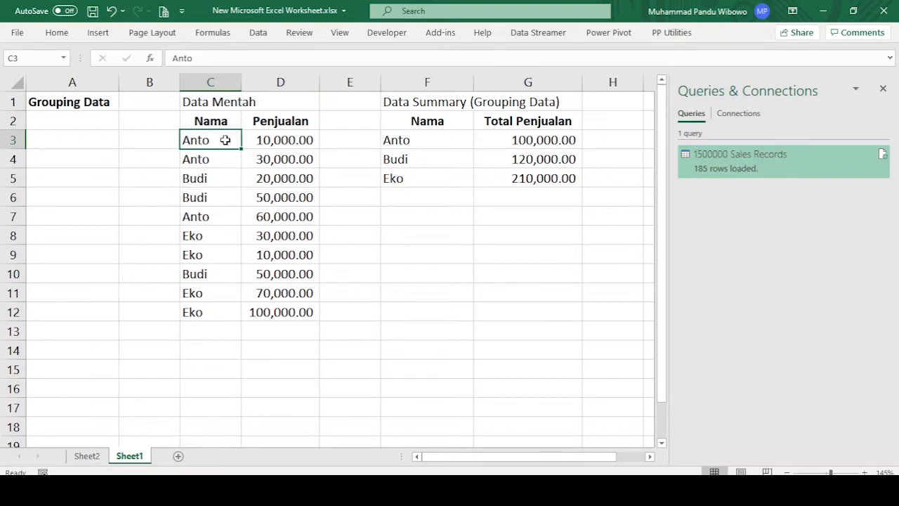
left_click(215, 180)
left_click(225, 234)
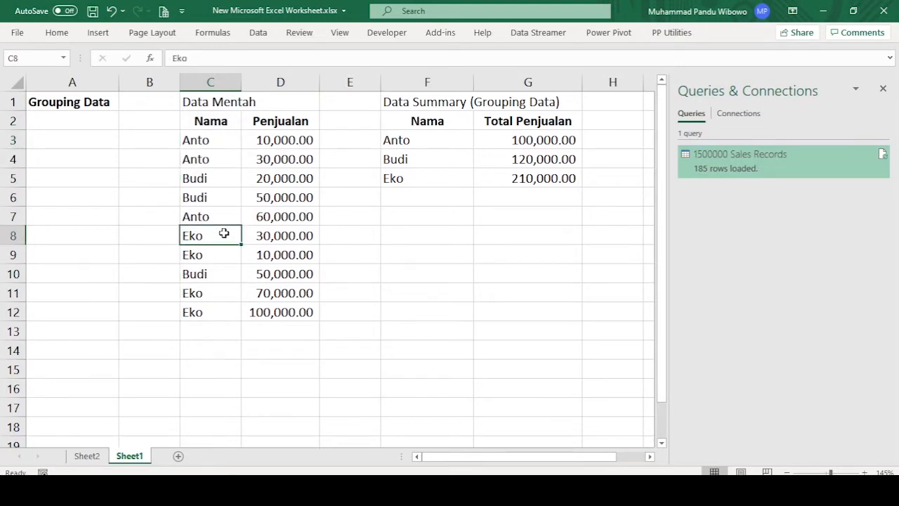
left_click(235, 293)
left_click(207, 141)
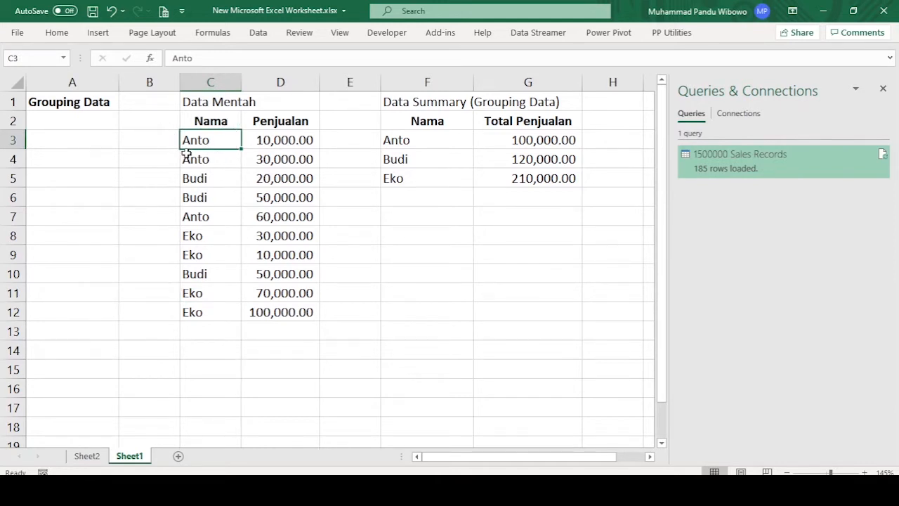
left_click(281, 139)
left_click(205, 142)
left_click(211, 156)
left_click(280, 145)
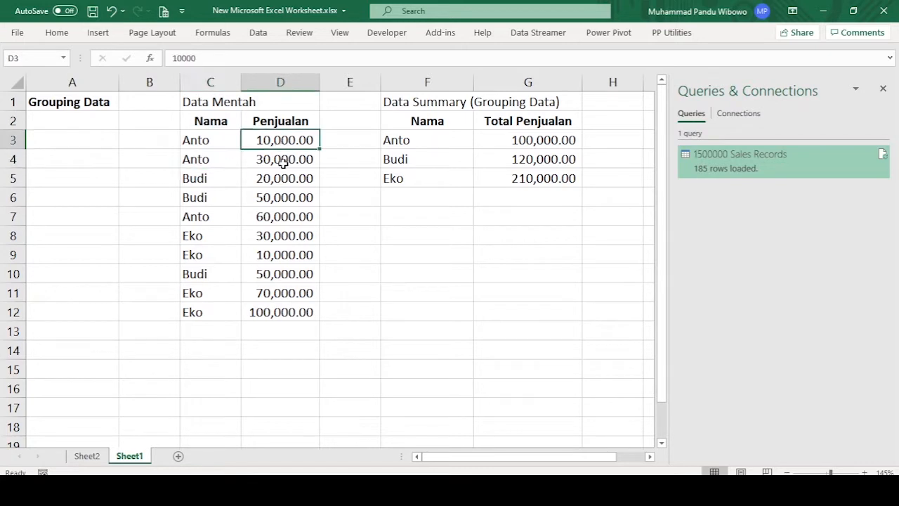
left_click(284, 159)
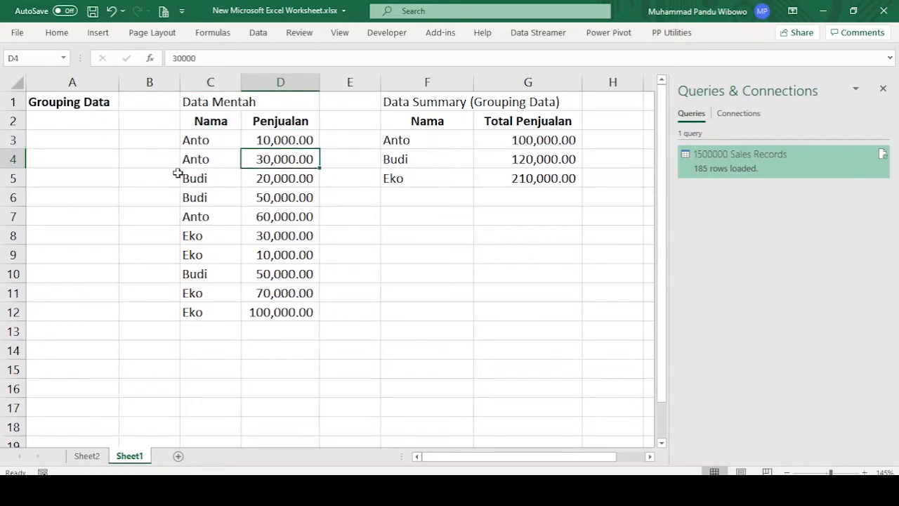
Add a Bulan header in B2 and enter Januari in B3 and Febuari in B4.
left_click(152, 120)
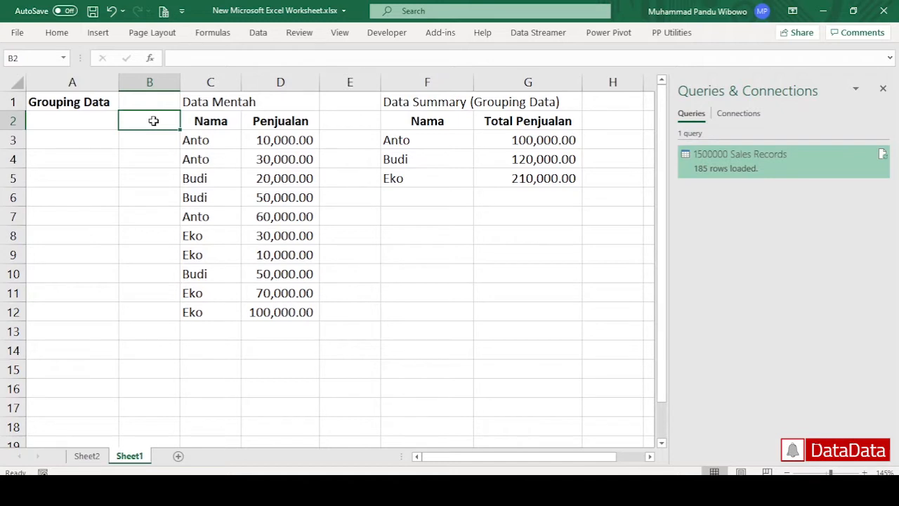
type("Bulan")
key("Return")
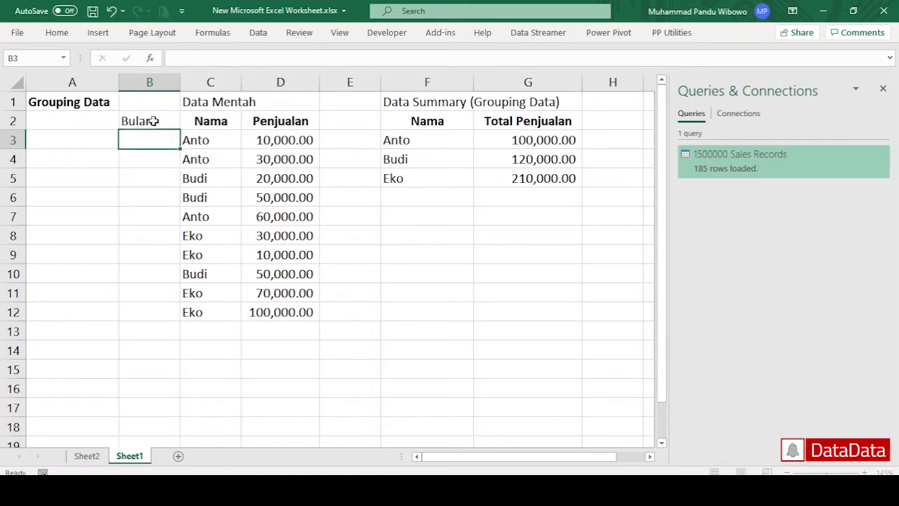
type("Januari")
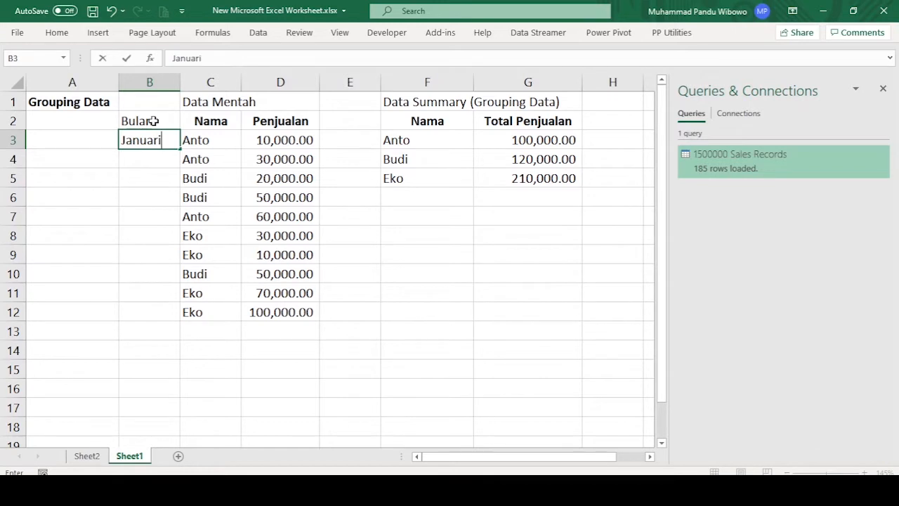
key("Return")
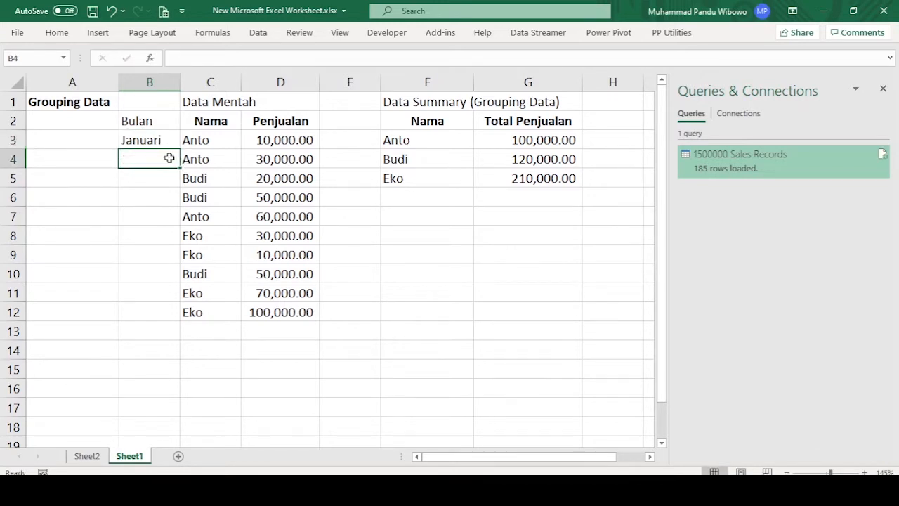
type("Feb")
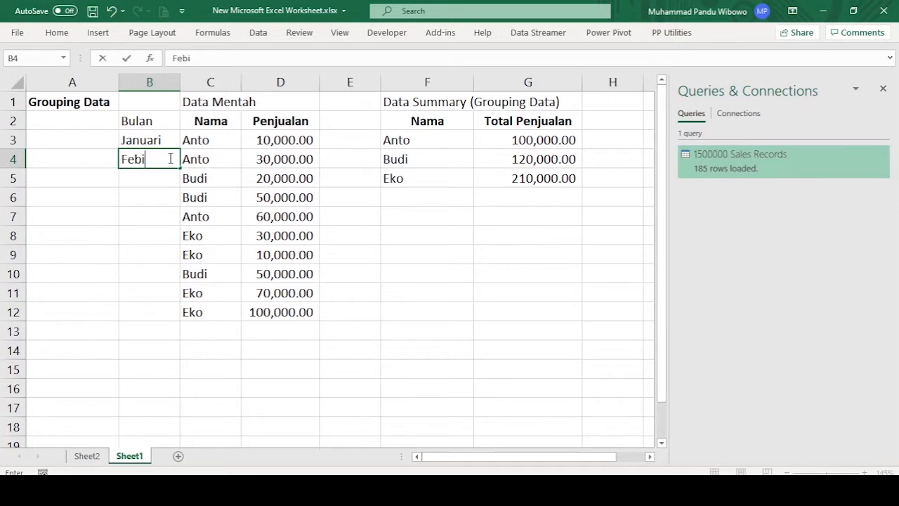
type("uari")
key("Return")
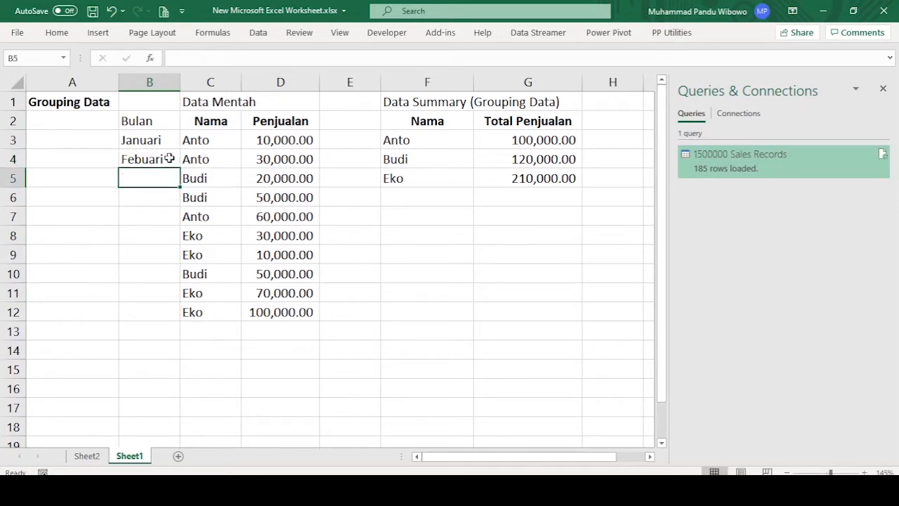
Continue the Bulan column with Januari in B5, Febuari in B6 and Maret in B7.
type("Januari")
key("Return")
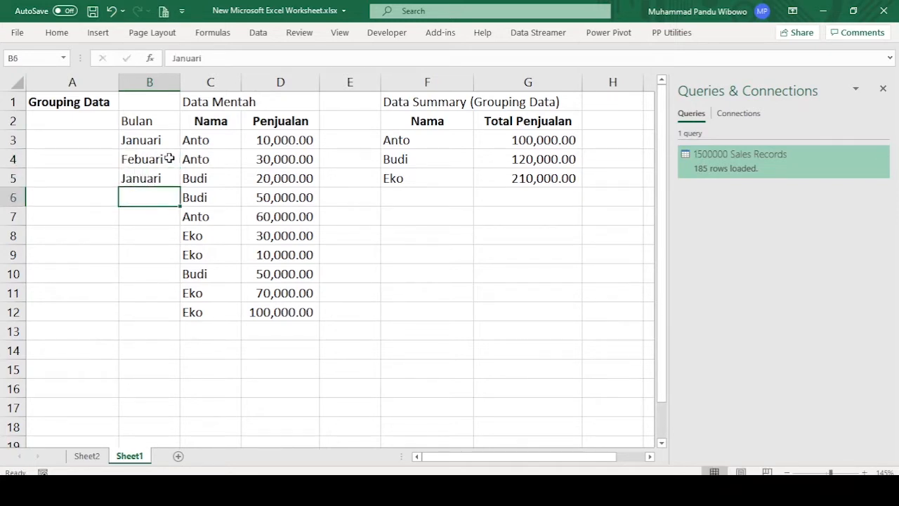
type("FE")
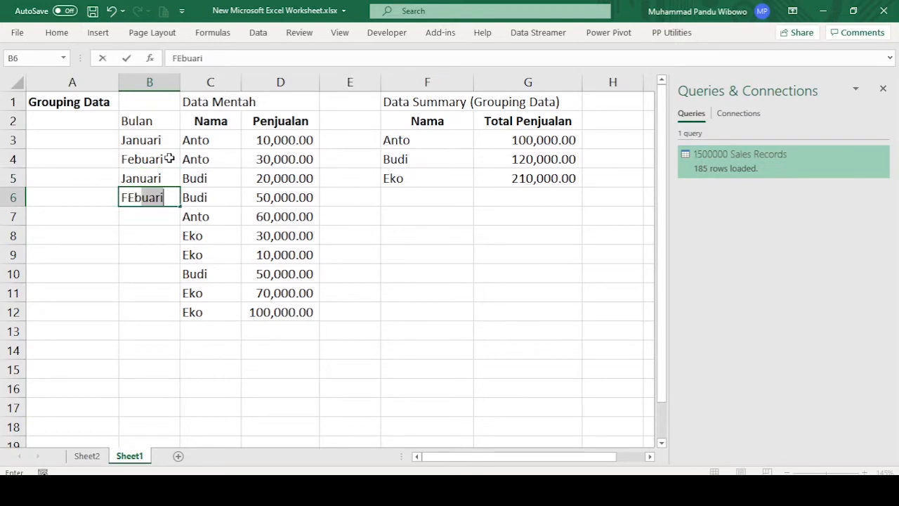
key("BackSpace")
key("BackSpace")
type("e")
key("Return")
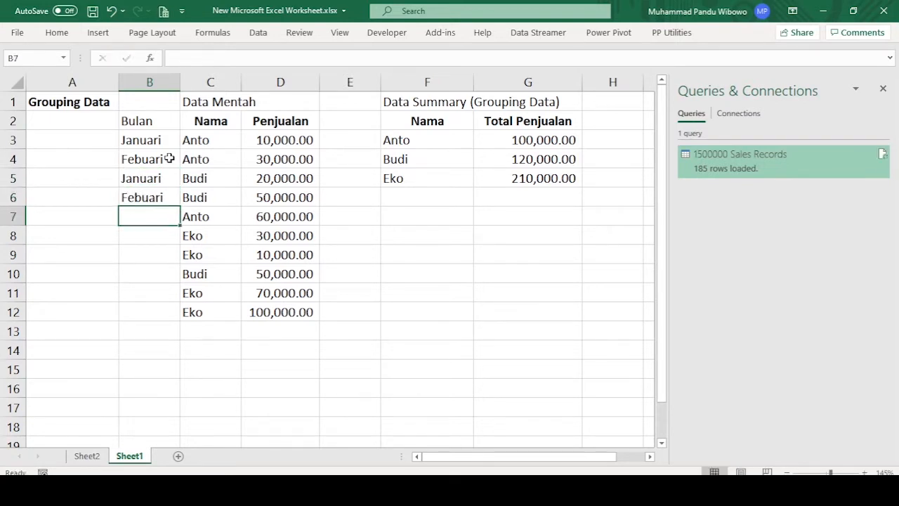
type("Maret")
key("Return")
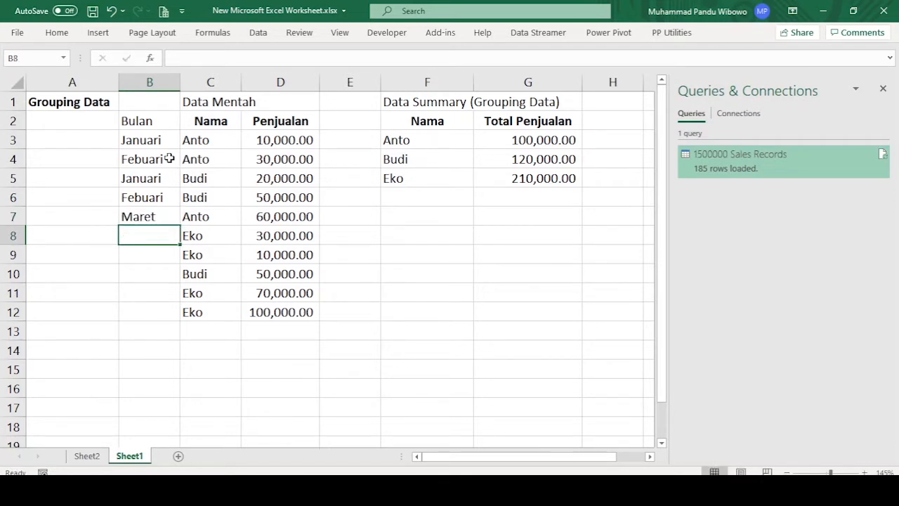
Fill B8 to B10 of the Bulan column with Januari, Febuari and Maret.
type("Januari")
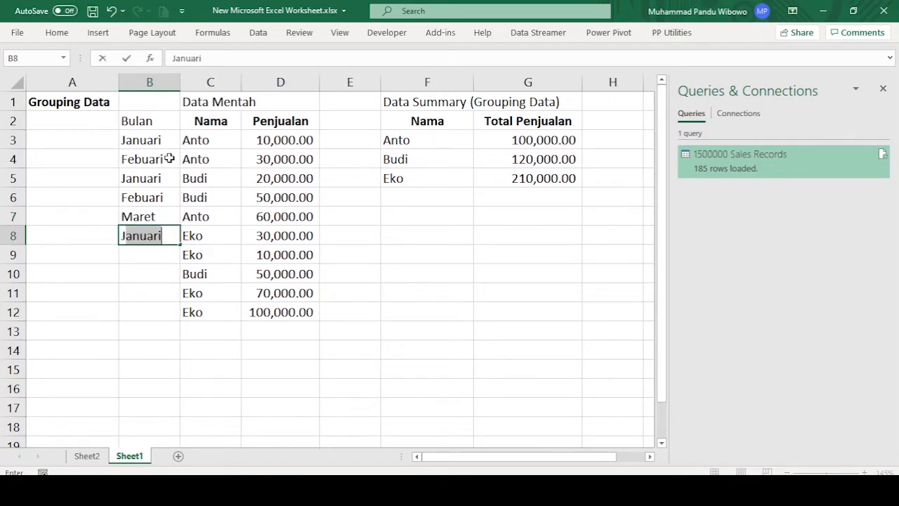
key("Return")
type("Febuari")
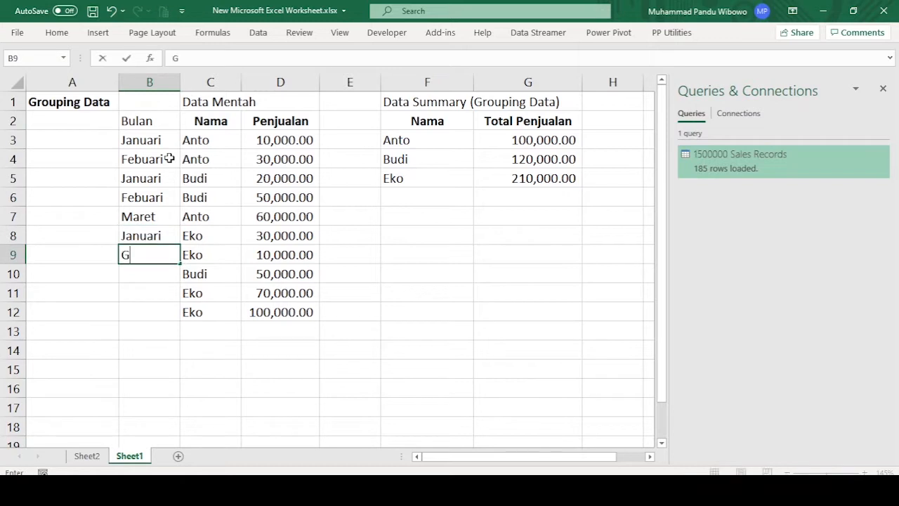
key("Return")
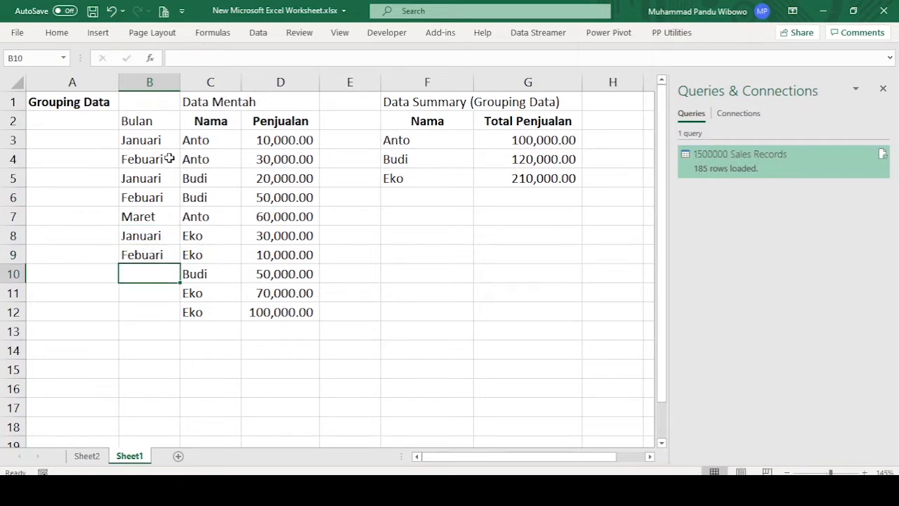
type("Maret")
key("Return")
Complete the Bulan column by entering April in B11 and May in B12.
type("A")
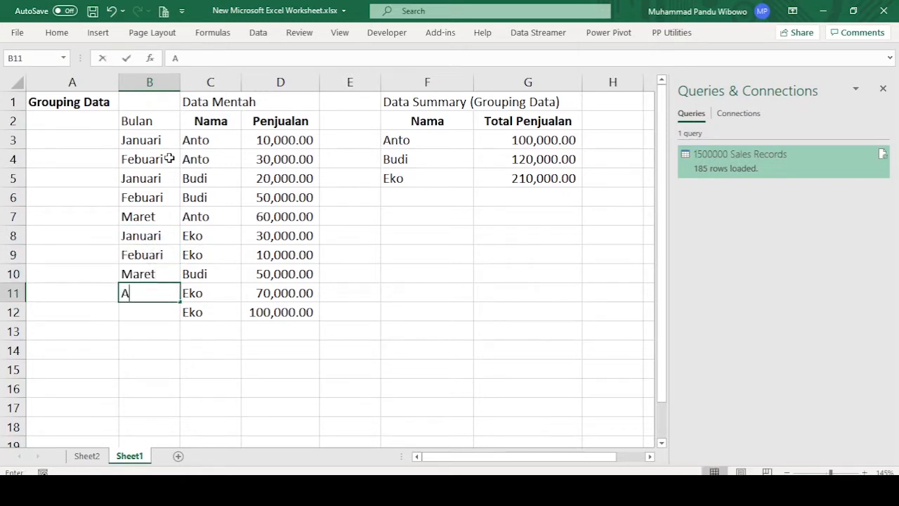
type("prol")
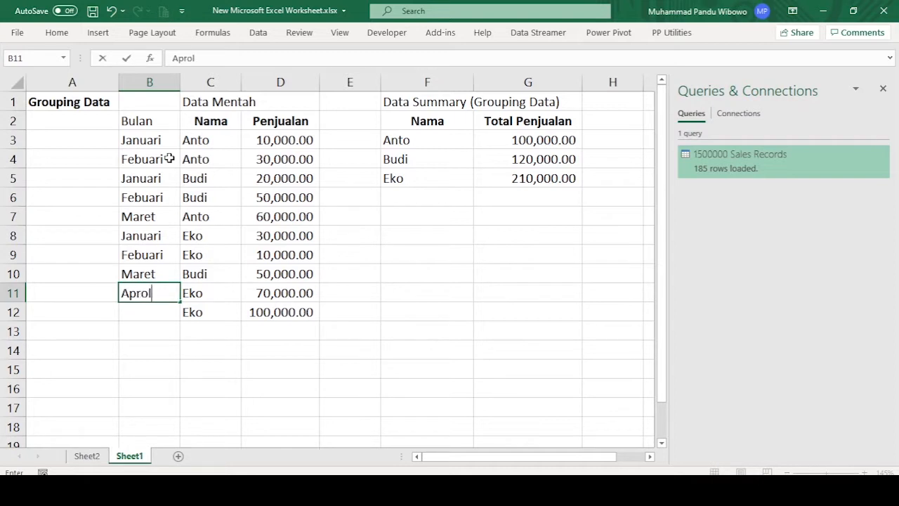
key("Return")
type("Ma")
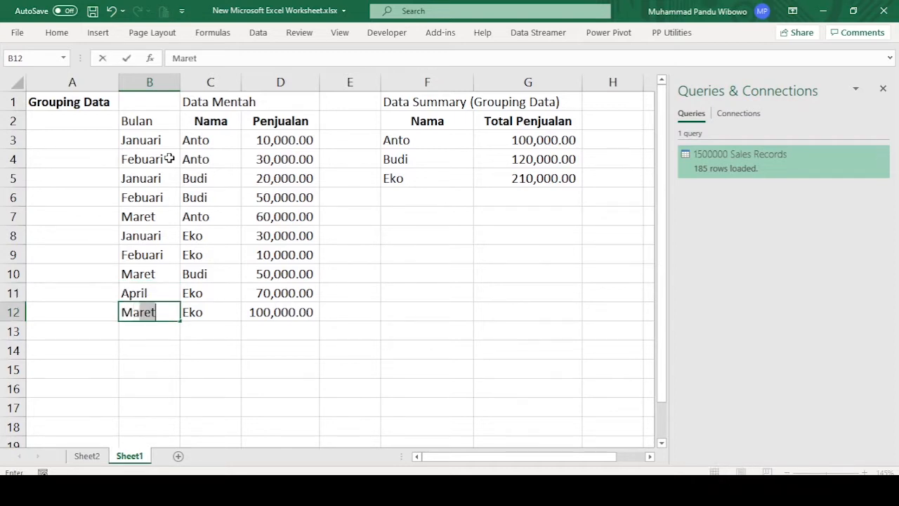
type("y")
key("Return")
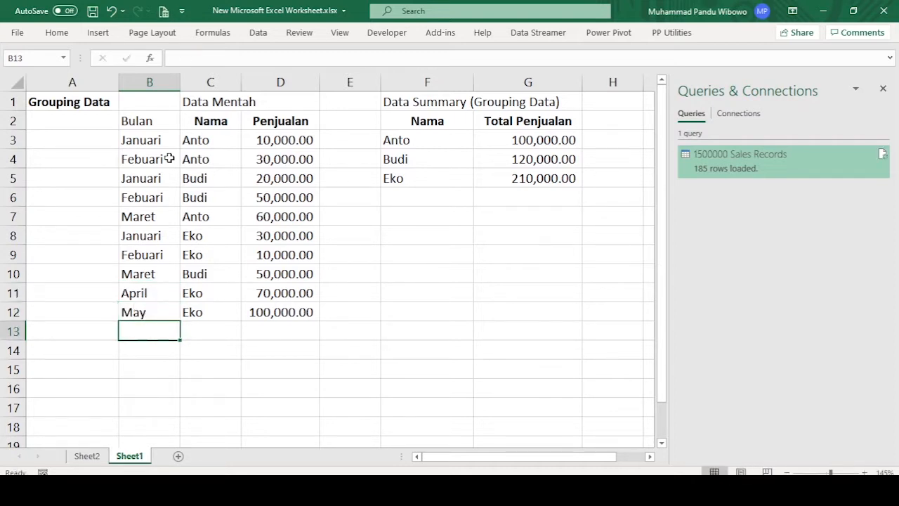
Make the Bulan header in B2 bold to match the other table headers.
left_click(158, 121)
left_click(60, 33)
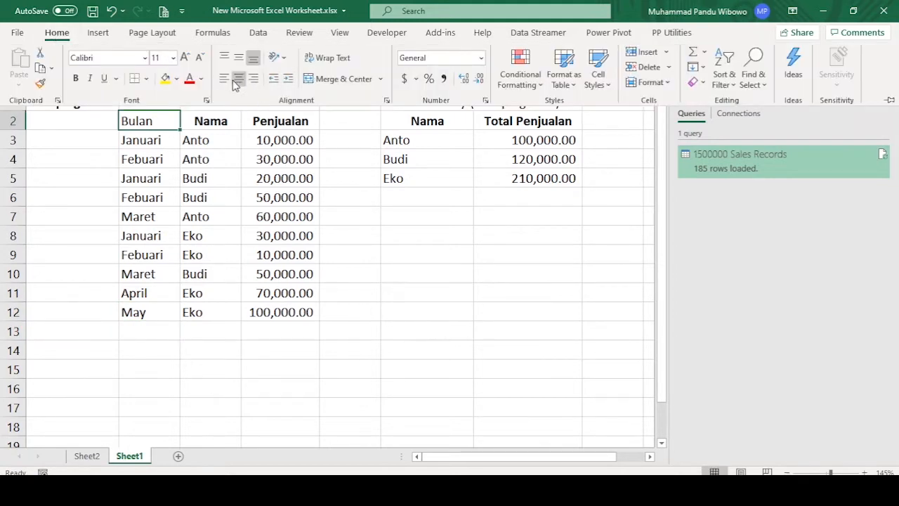
left_click(76, 78)
left_click(225, 121)
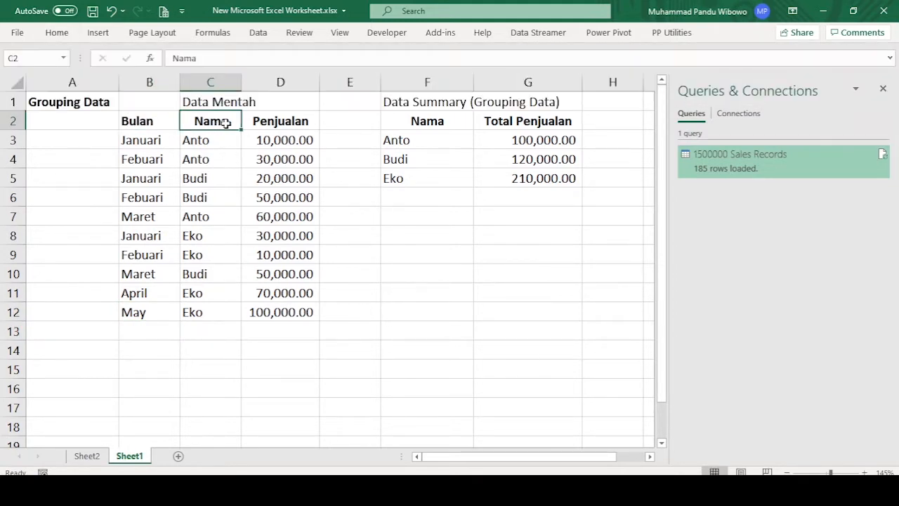
left_click(277, 121)
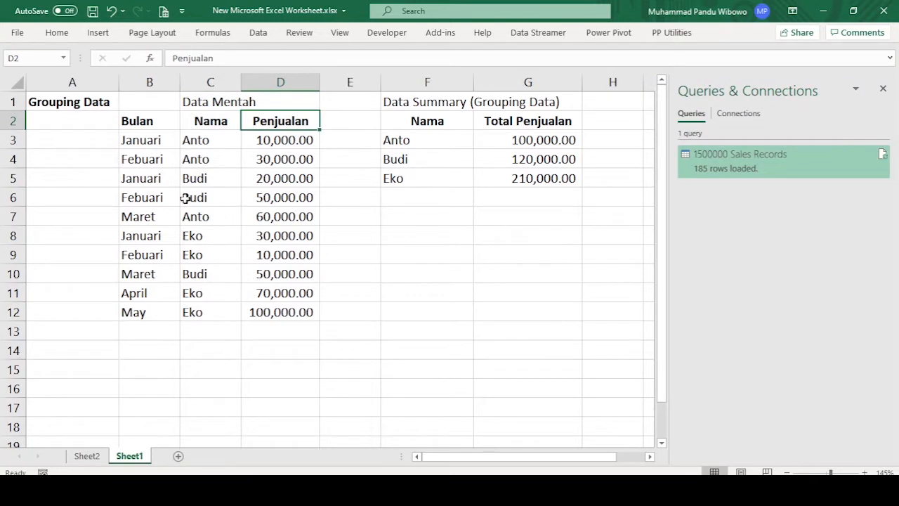
left_click(200, 138)
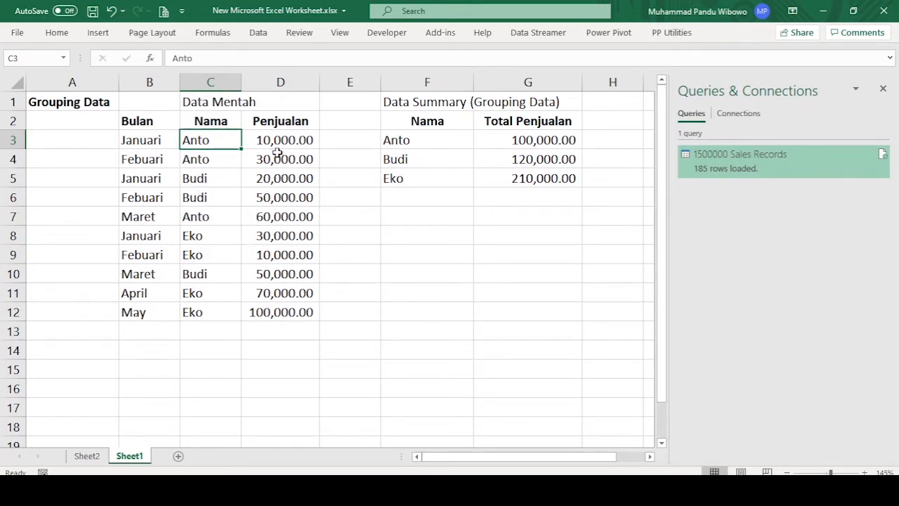
Move the Data Mentah title from C1 to B1 and the Grouping Data title from A1 to H1.
left_click(227, 109)
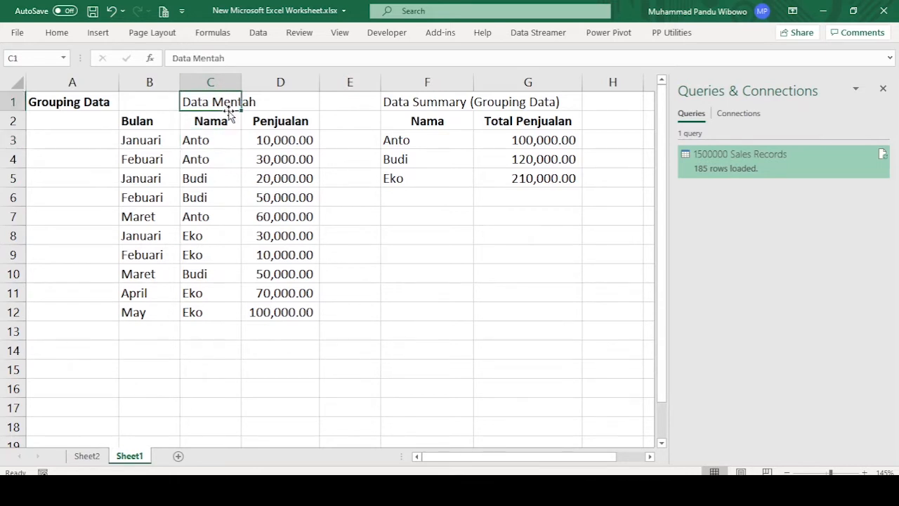
left_click_drag(232, 110, 172, 99)
left_click(77, 103)
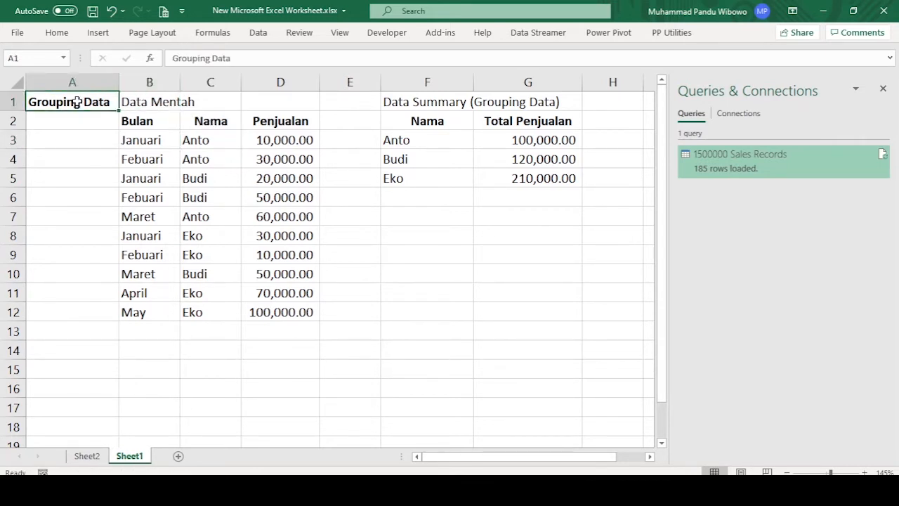
left_click_drag(79, 112, 596, 98)
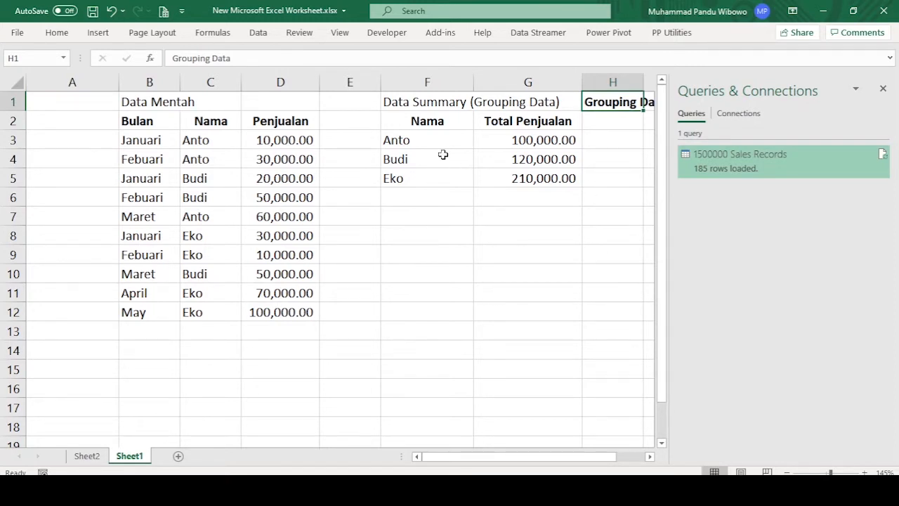
Select the Penjualan amounts in D3, D4 and D7 together to check the total for the name in F3.
left_click(415, 139)
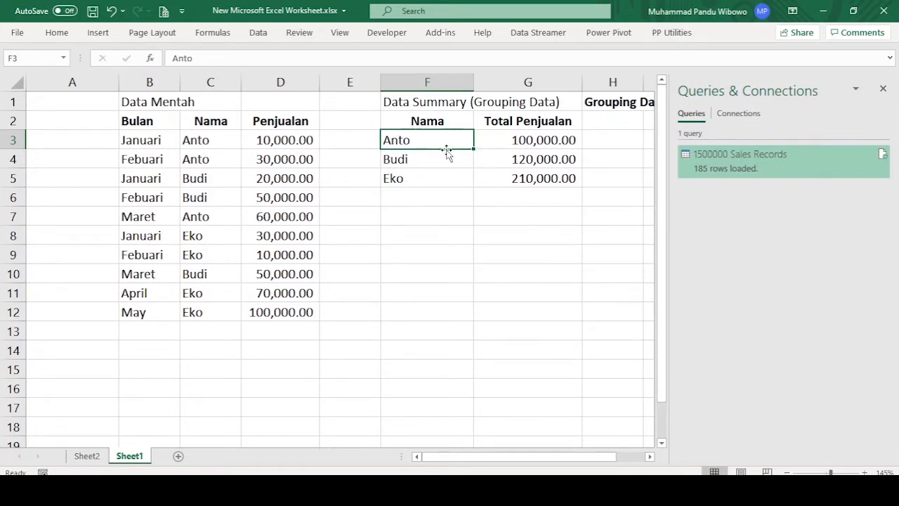
left_click(293, 135)
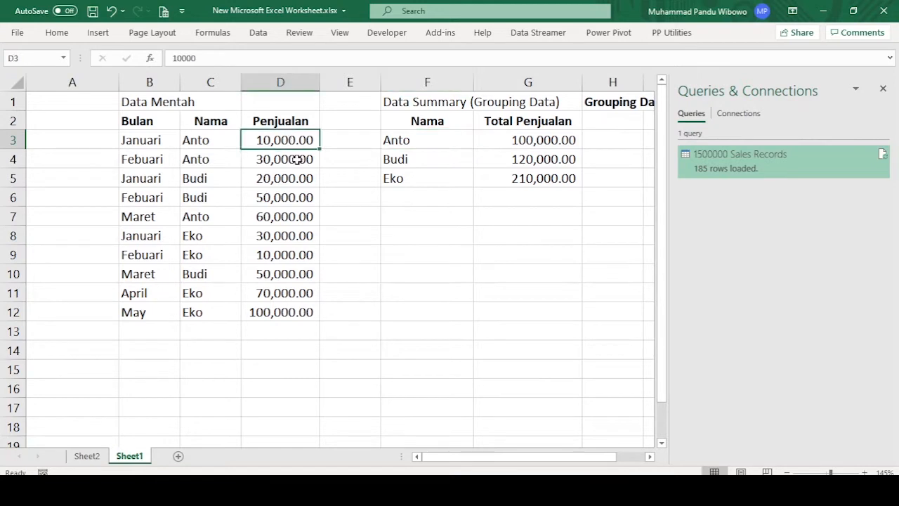
left_click(297, 160, "ctrl")
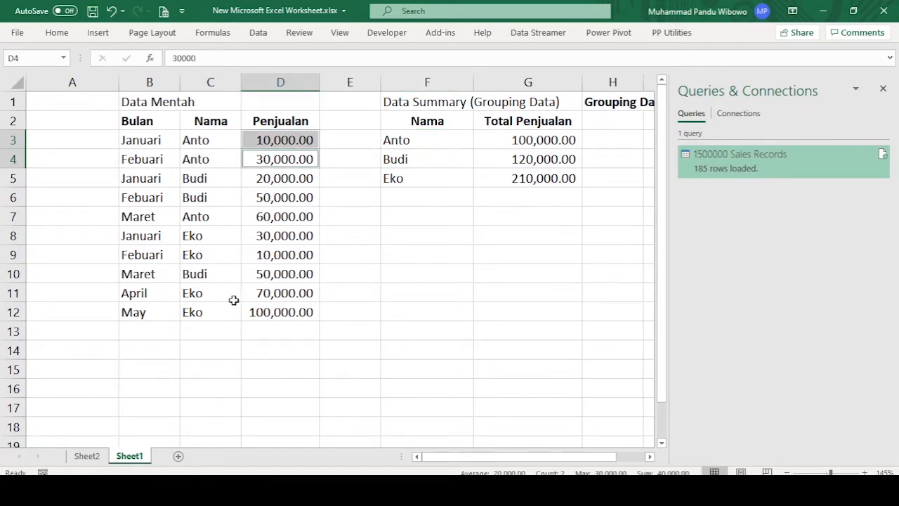
left_click(267, 221, "ctrl")
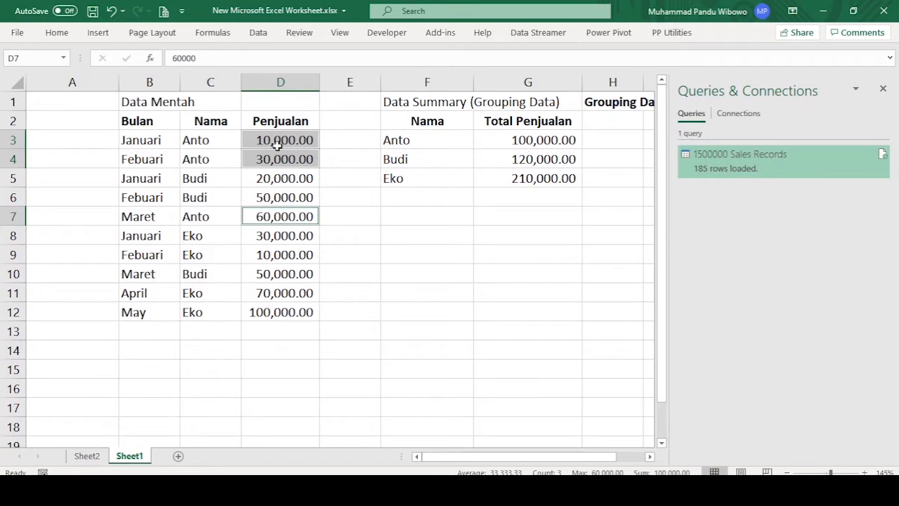
Select the Penjualan amounts in D5, D6 and D10 together to check the total in G4 for the name in F4.
left_click(539, 161)
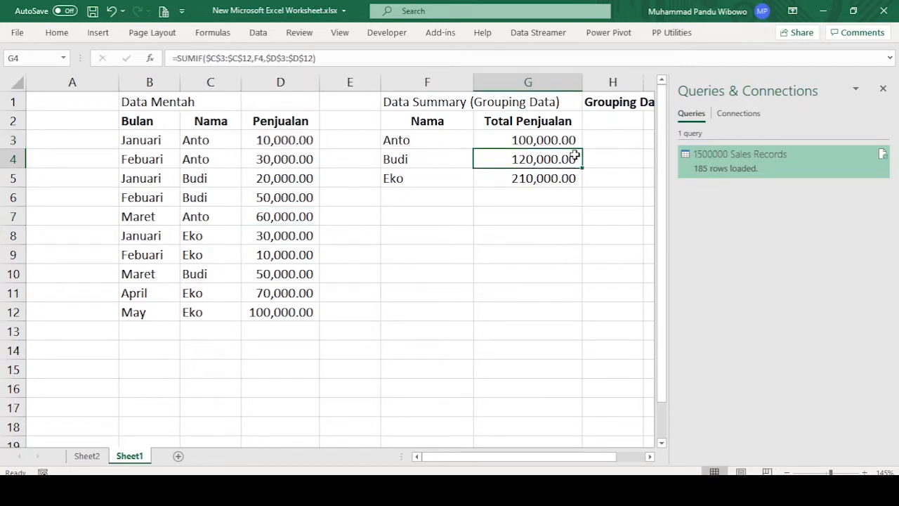
left_click(290, 178)
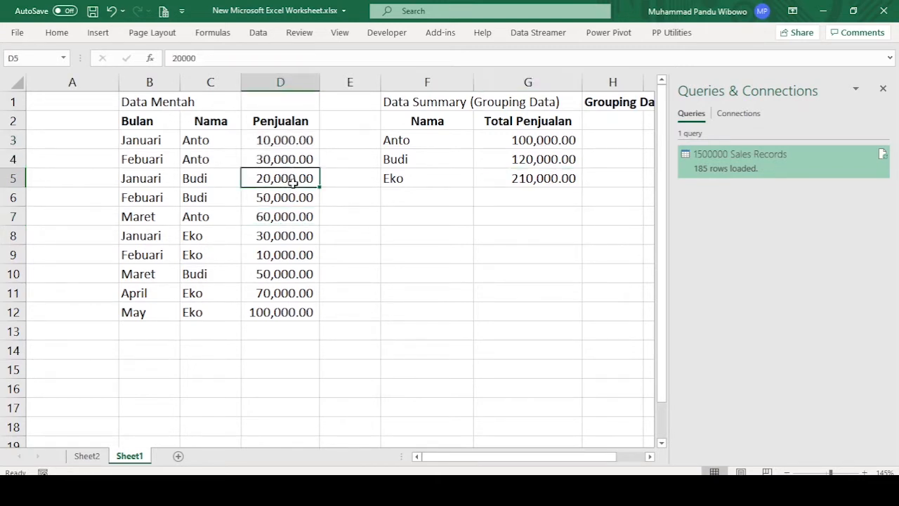
left_click(303, 200, "ctrl")
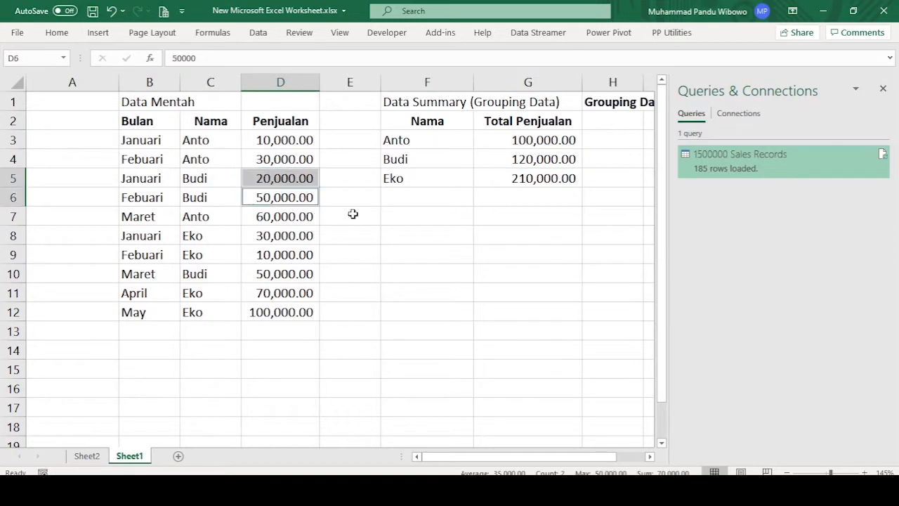
left_click(306, 274, "ctrl")
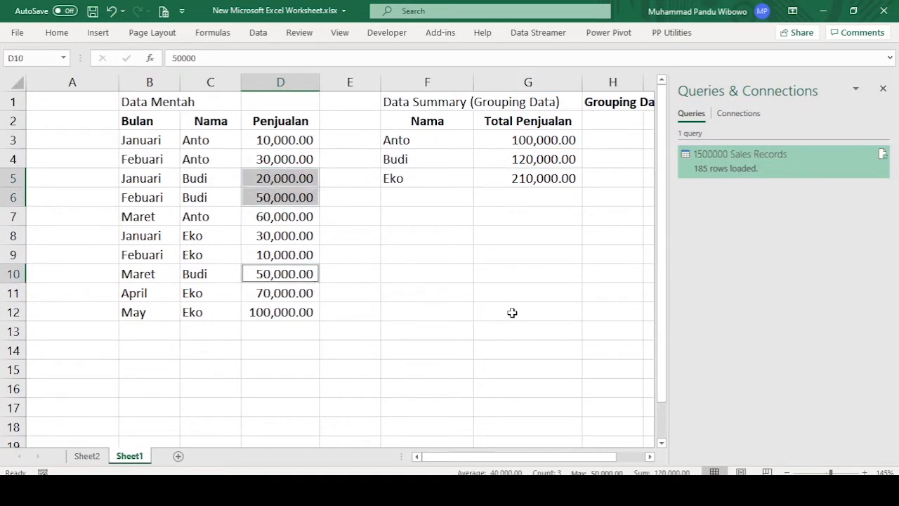
Select the summary total in G5 together with the Penjualan amounts in D8, D9, D11 and D12.
left_click(556, 180)
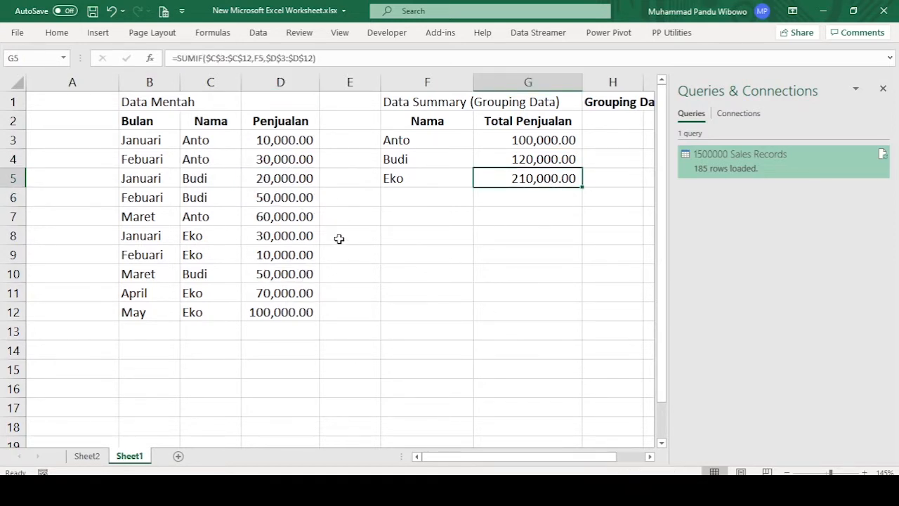
left_click(313, 242, "ctrl")
left_click(303, 254, "ctrl")
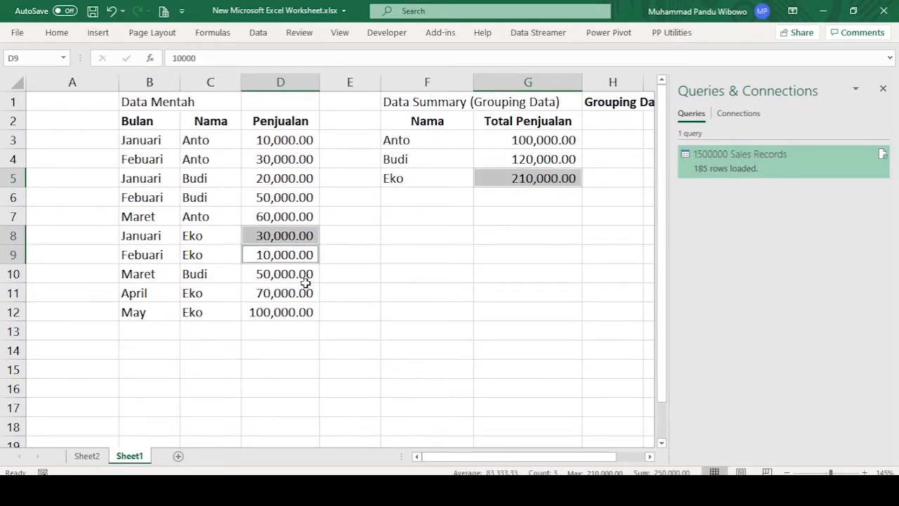
left_click(302, 294, "ctrl")
left_click(307, 312, "ctrl")
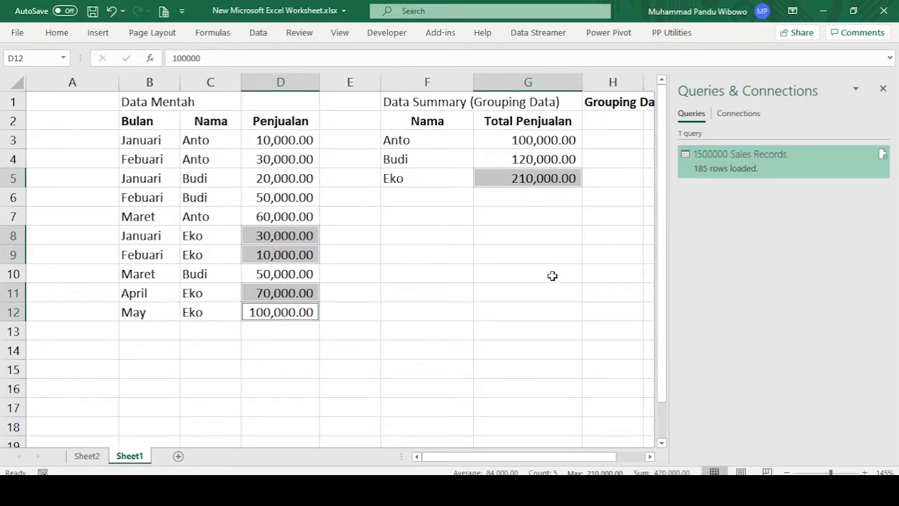
Inspect the ranges referenced by the SUMIF formula in G5, leaving the formula as it is.
left_click(550, 186)
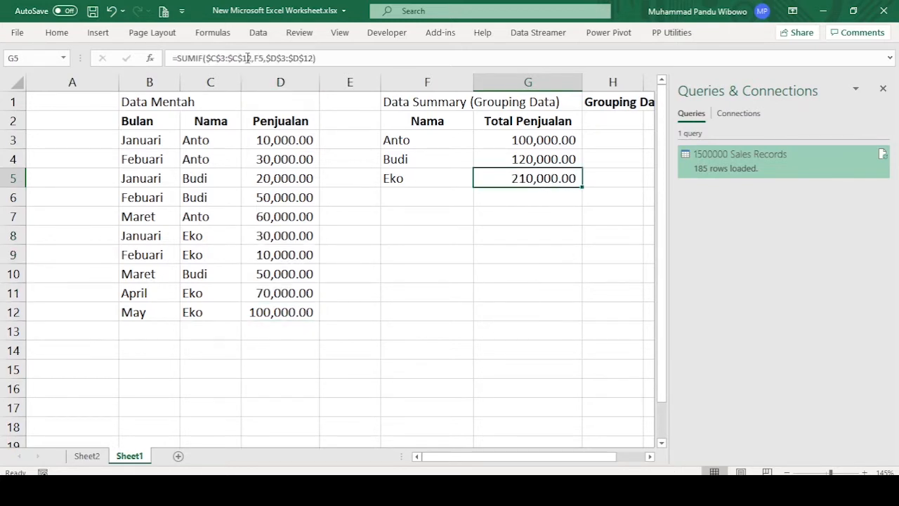
left_click(352, 58)
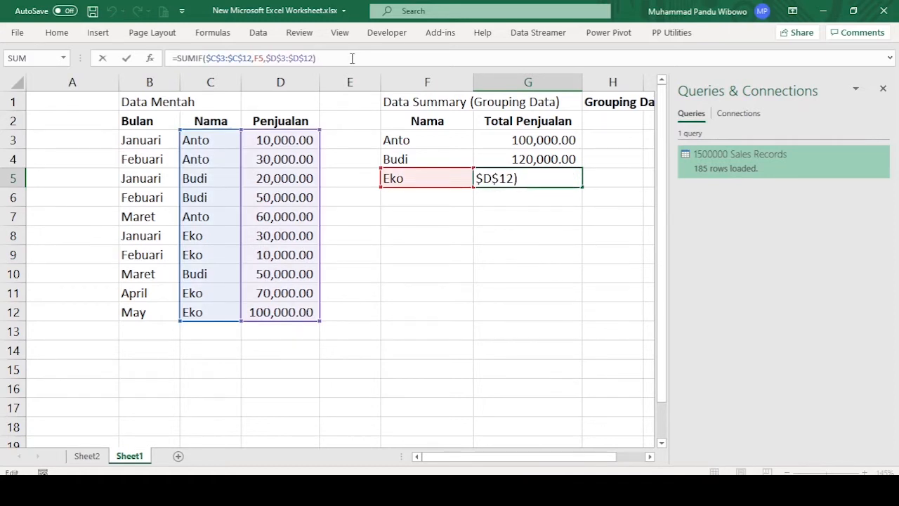
key("Return")
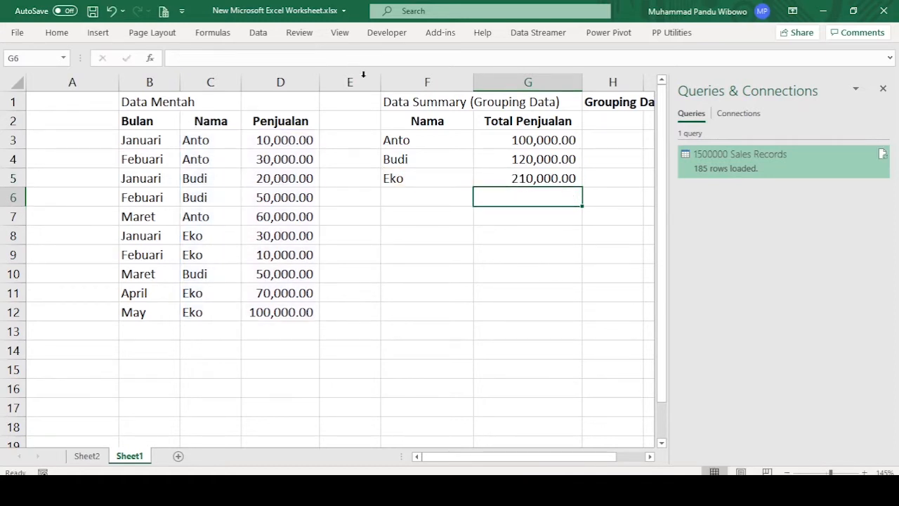
Select only D8, D9, D11 and D12 to compare their sum with the Total Penjualan in G5.
left_click(298, 235)
left_click(307, 255, "ctrl")
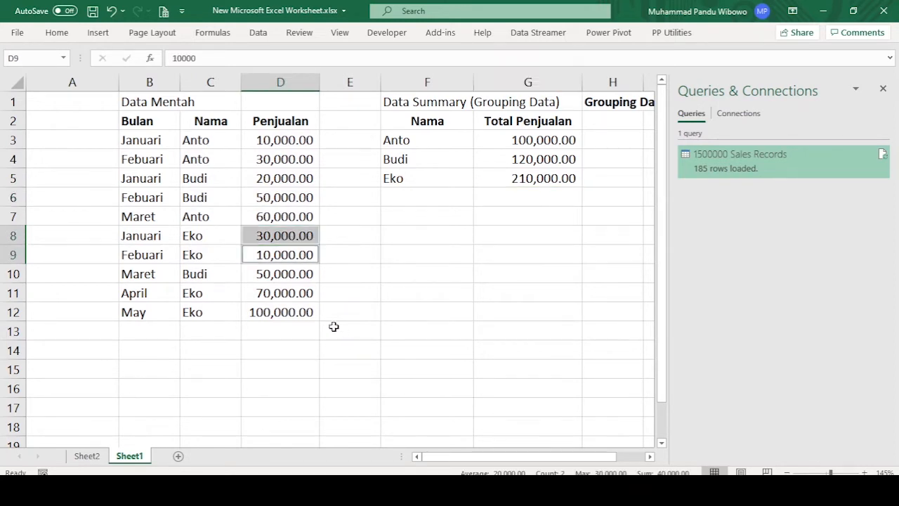
left_click(305, 293, "ctrl")
left_click(310, 312, "ctrl")
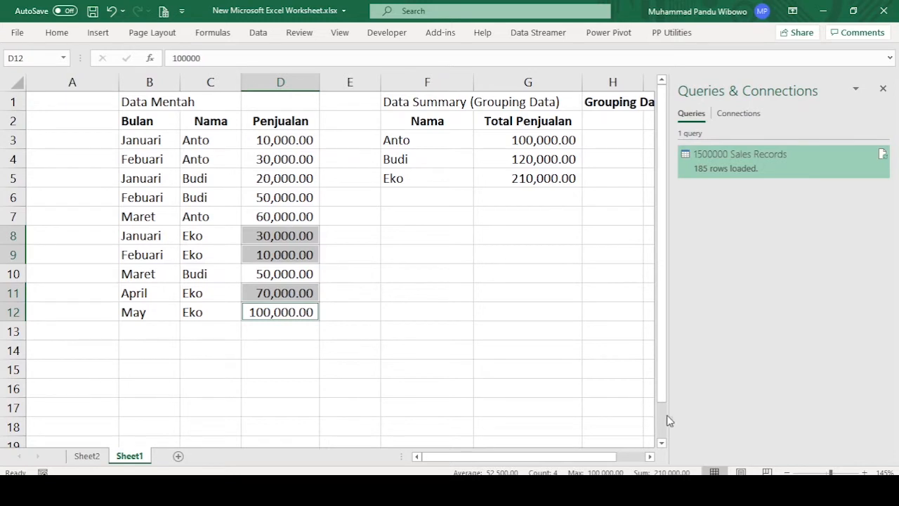
left_click(526, 178)
left_click(493, 271)
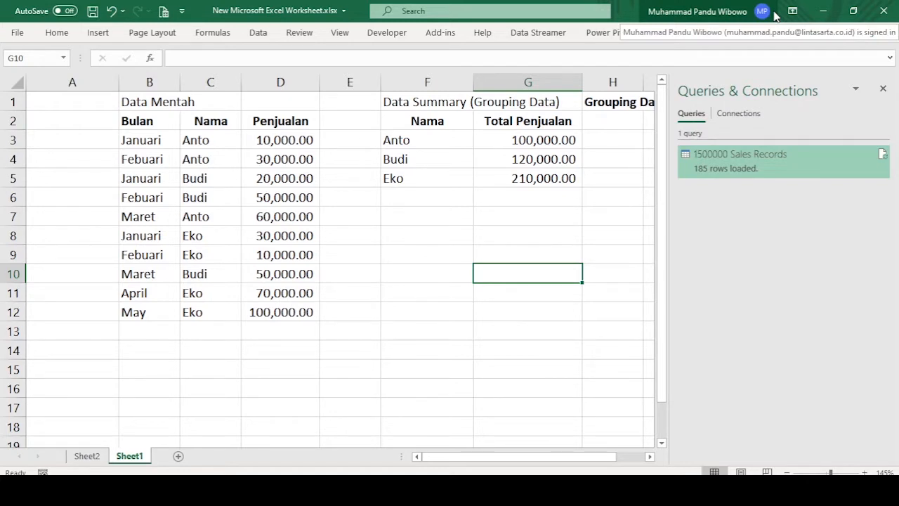
Launch the Power Query Editor from the workbook.
left_click(259, 34)
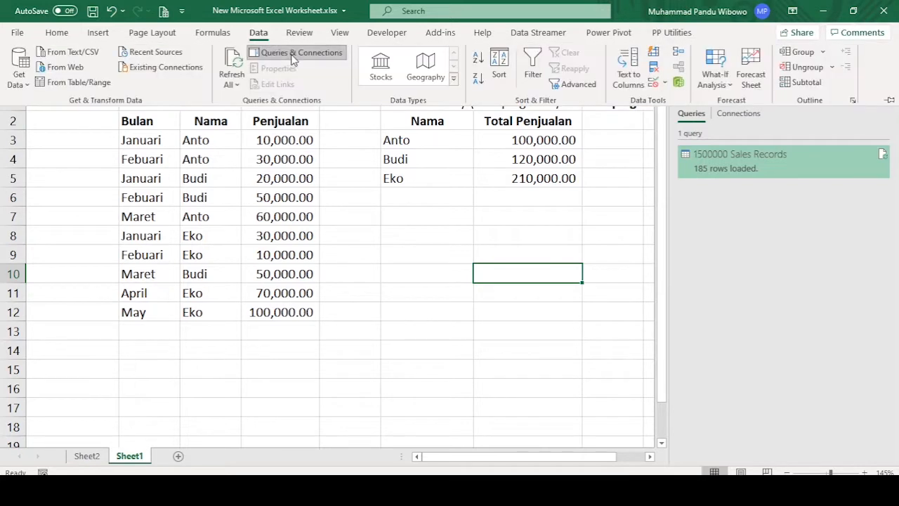
left_click(18, 76)
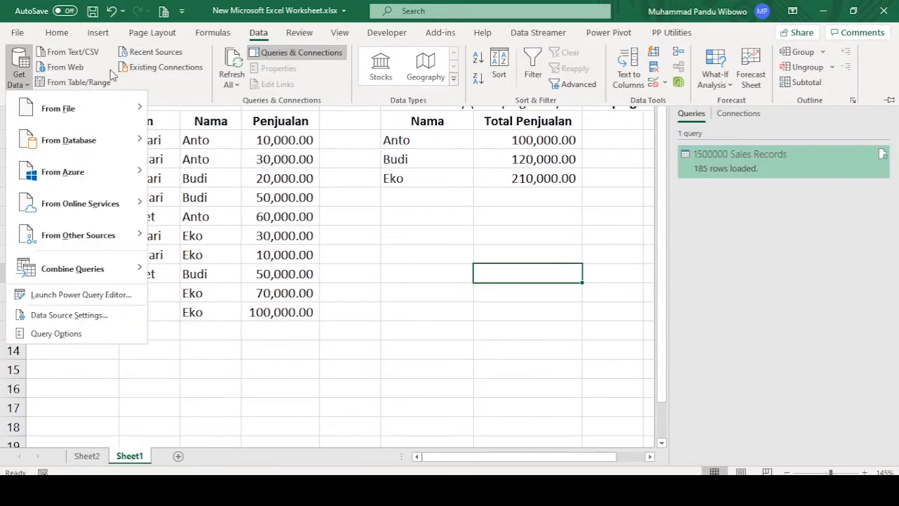
left_click(74, 292)
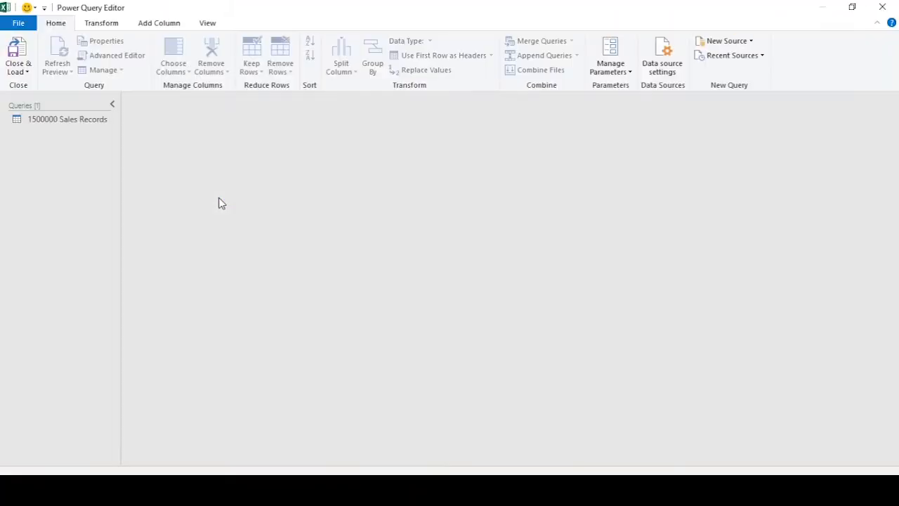
Delete the existing 1500000 Sales Records query and confirm the deletion.
left_click(94, 119)
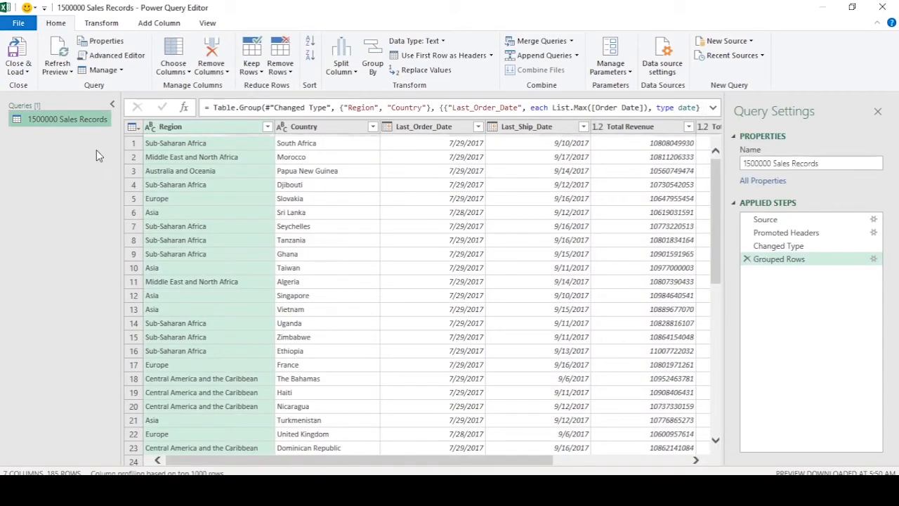
right_click(75, 125)
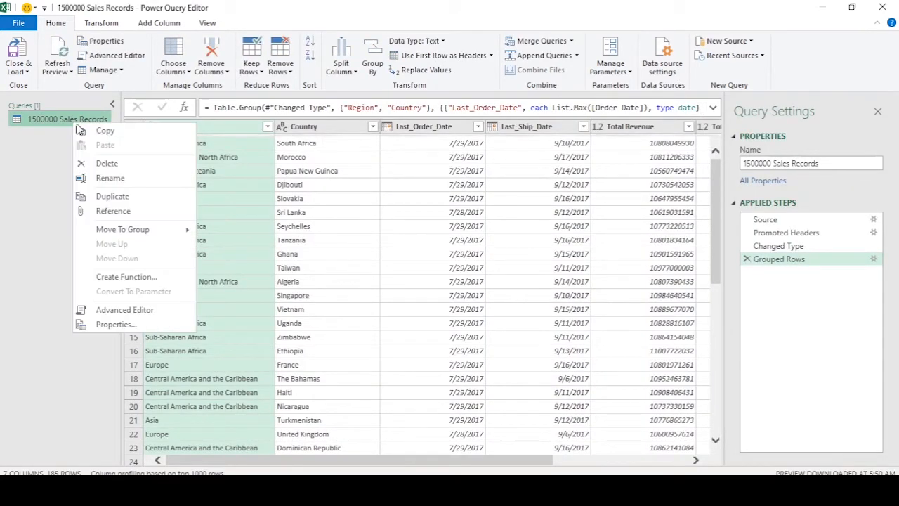
left_click(118, 165)
left_click(511, 264)
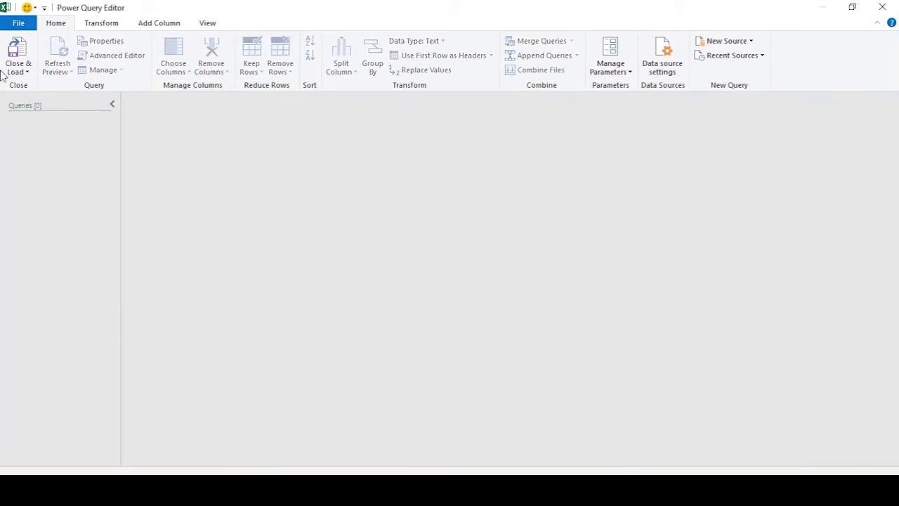
Import 1500000 Sales Records.csv as a new Text/CSV source, keeping the comma delimiter and type detection based on the first 200 rows.
left_click(730, 42)
mouse_move(740, 57)
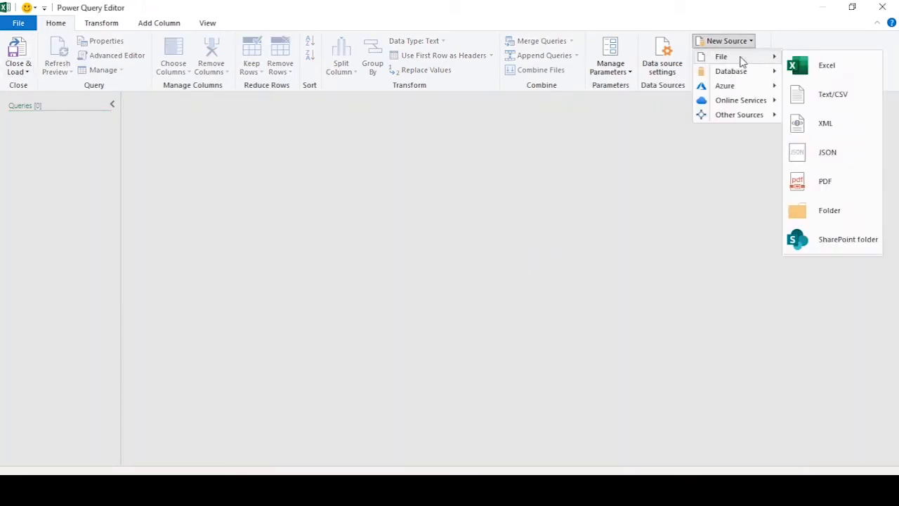
left_click(819, 123)
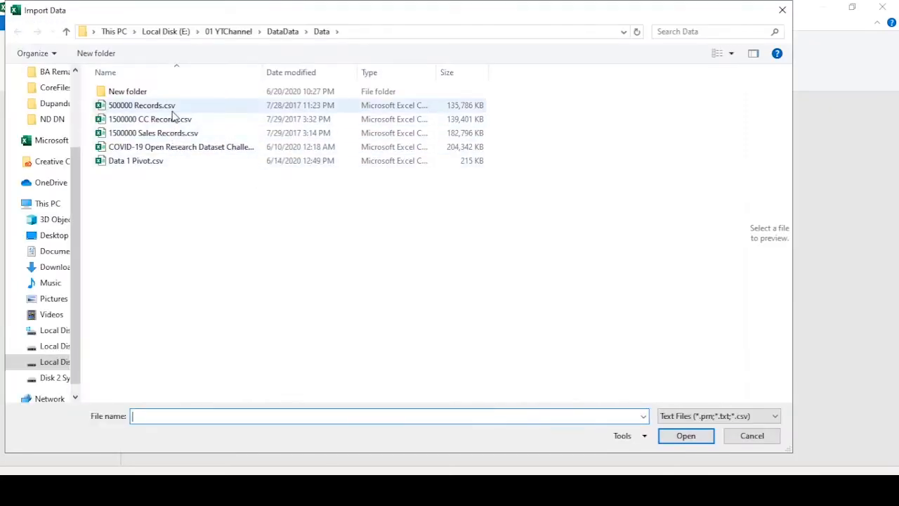
left_click(180, 134)
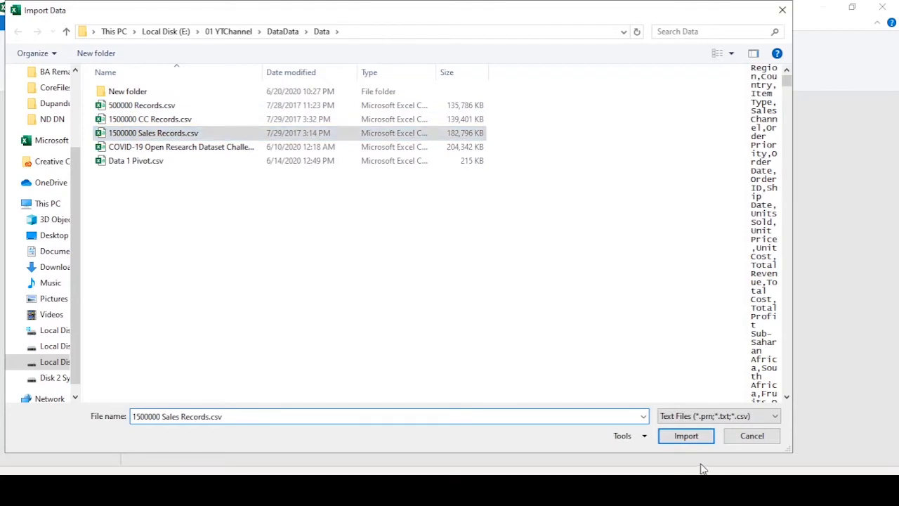
left_click(688, 438)
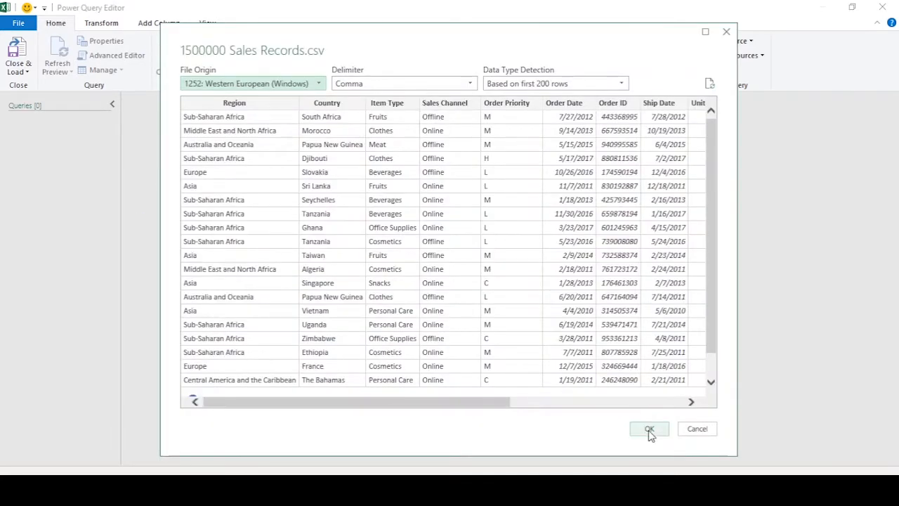
left_click(649, 430)
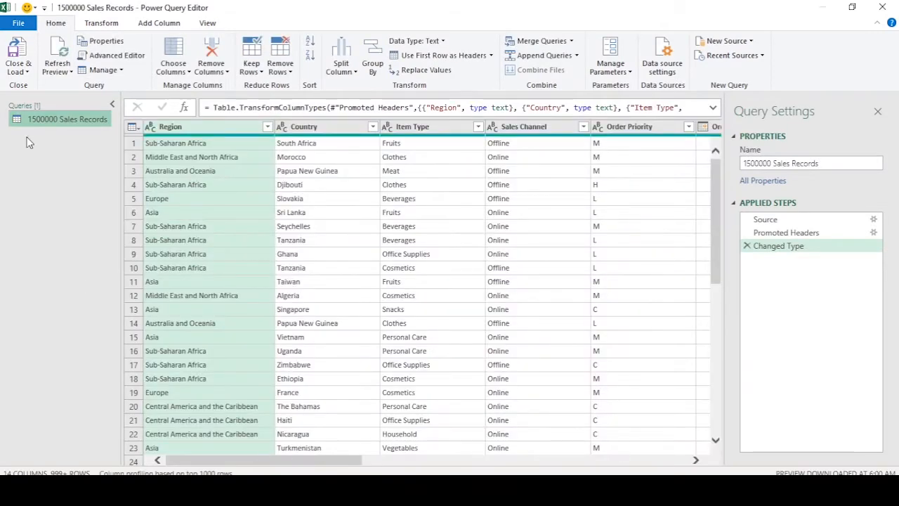
Collapse the queries list and look over the imported table's Region and Item Type columns.
left_click(112, 104)
left_click_drag(217, 464, 156, 427)
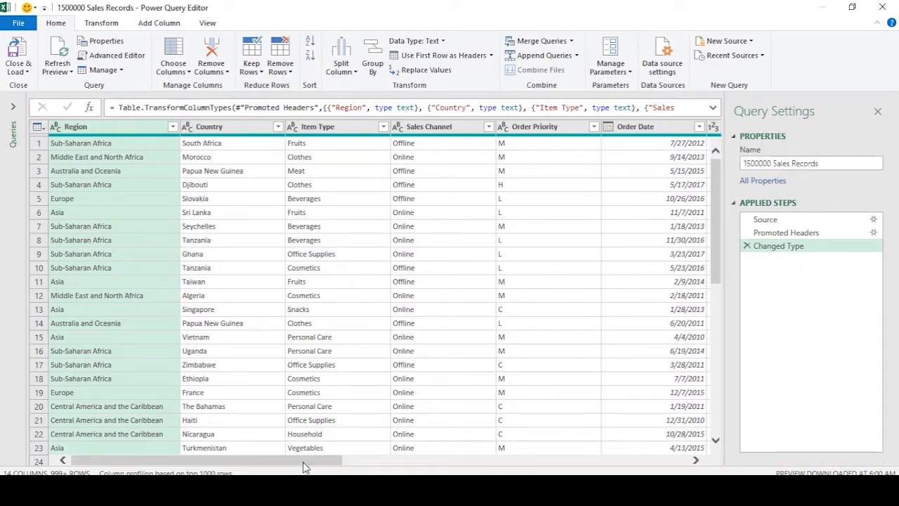
left_click_drag(303, 461, 131, 444)
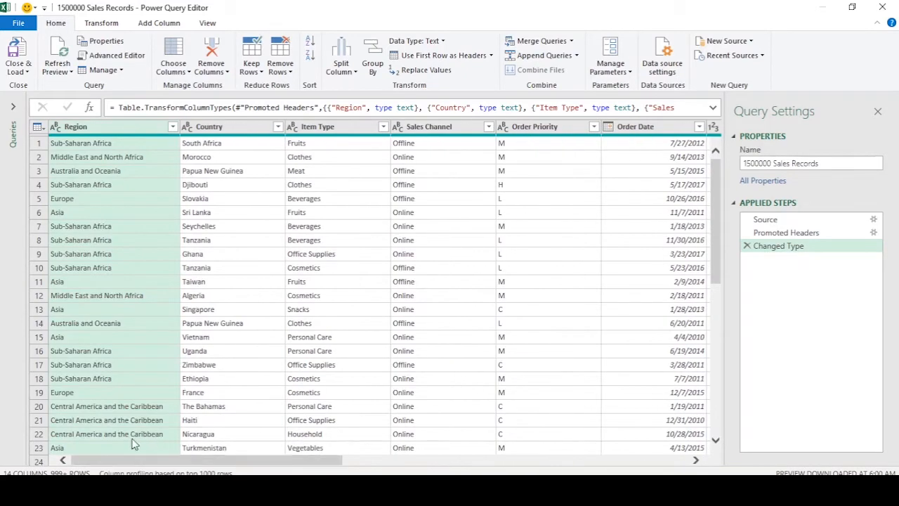
left_click(123, 132)
left_click(324, 130)
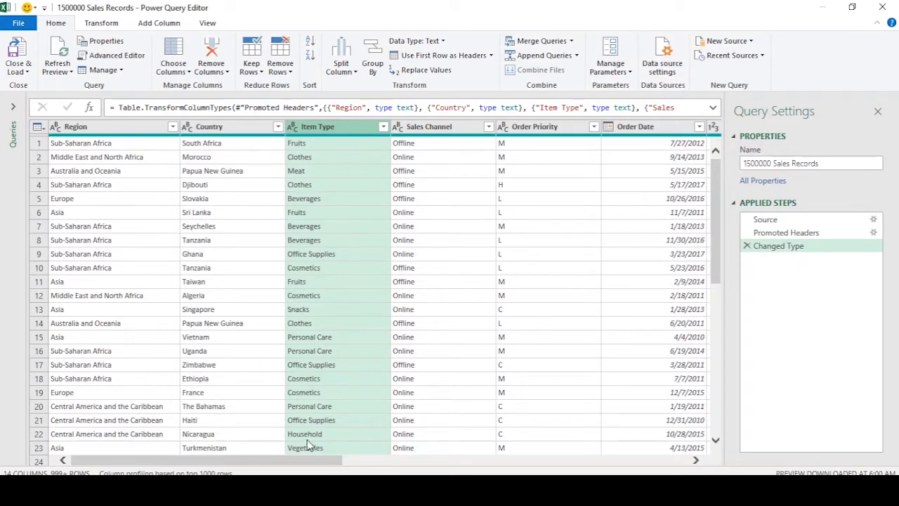
Examine the date and numeric columns from Order Date and Ship Date through Units Sold, Total Revenue, Total Cost and Total Profit.
left_click_drag(302, 460, 439, 460)
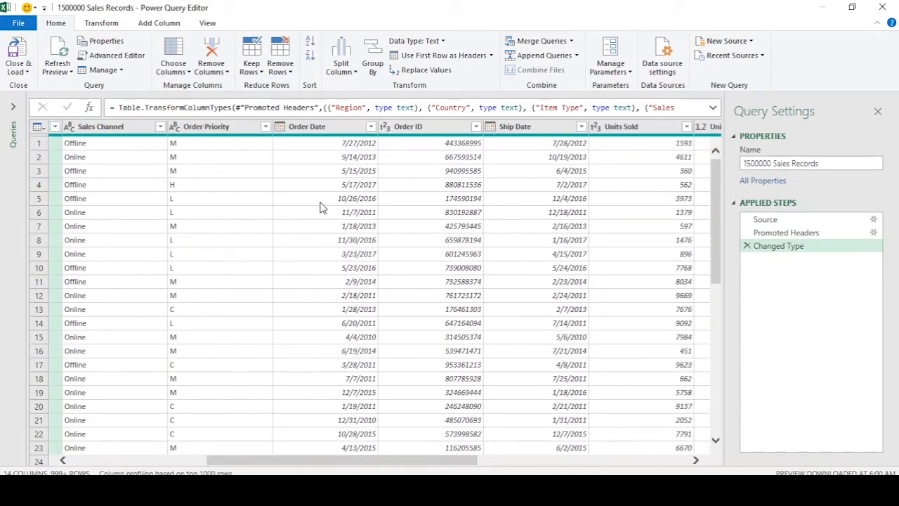
left_click(320, 202)
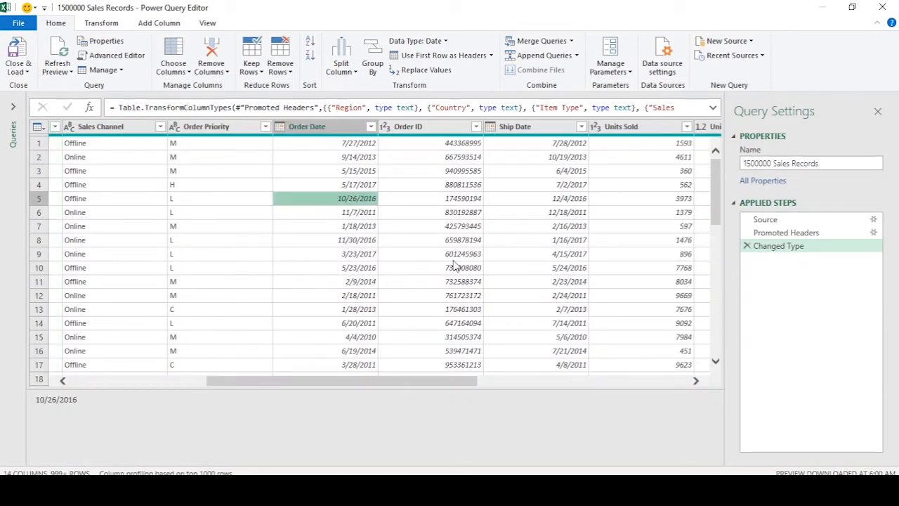
left_click(575, 213)
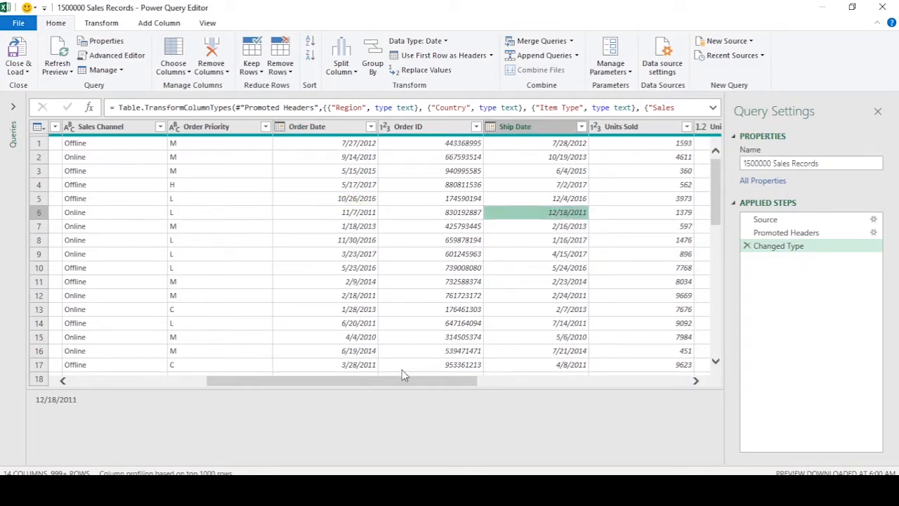
left_click_drag(426, 383, 622, 424)
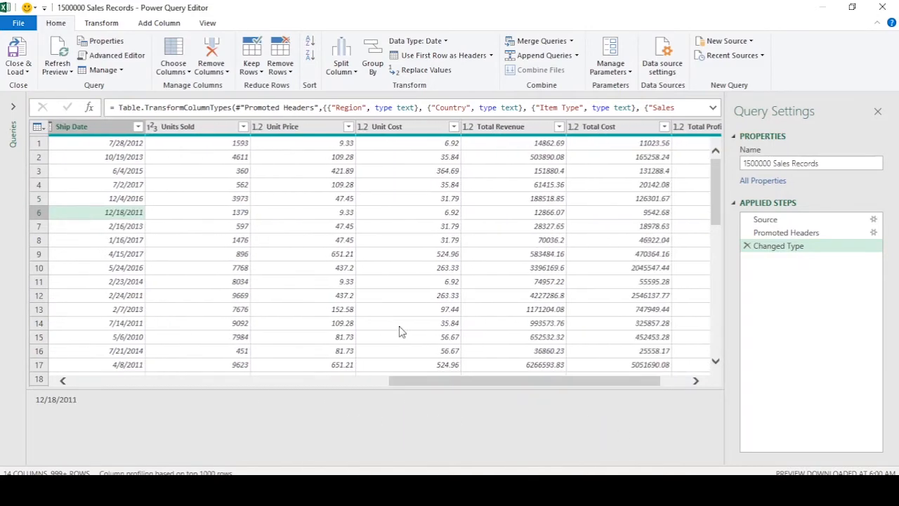
left_click(190, 243)
left_click(549, 226)
left_click(639, 227)
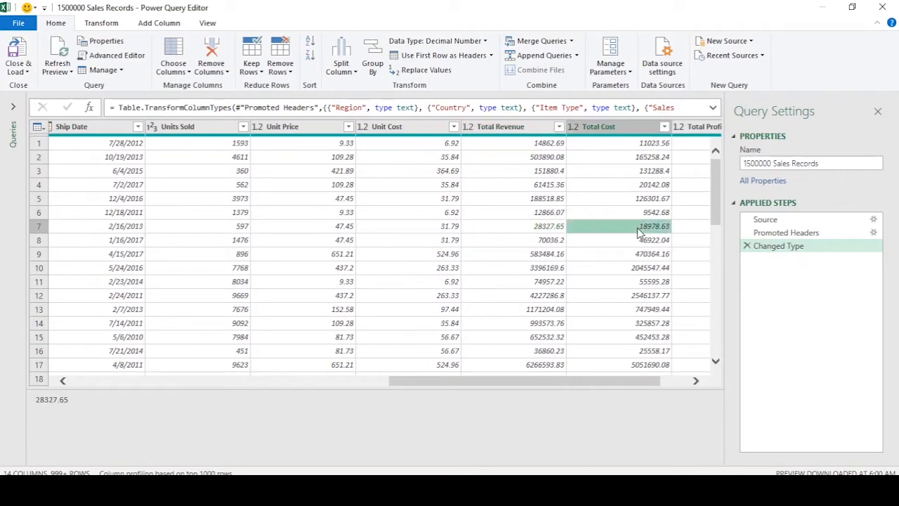
left_click(686, 243)
Start an advanced Group By on the sales table with Region and Item Type as the two grouping columns.
left_click_drag(546, 385, 116, 385)
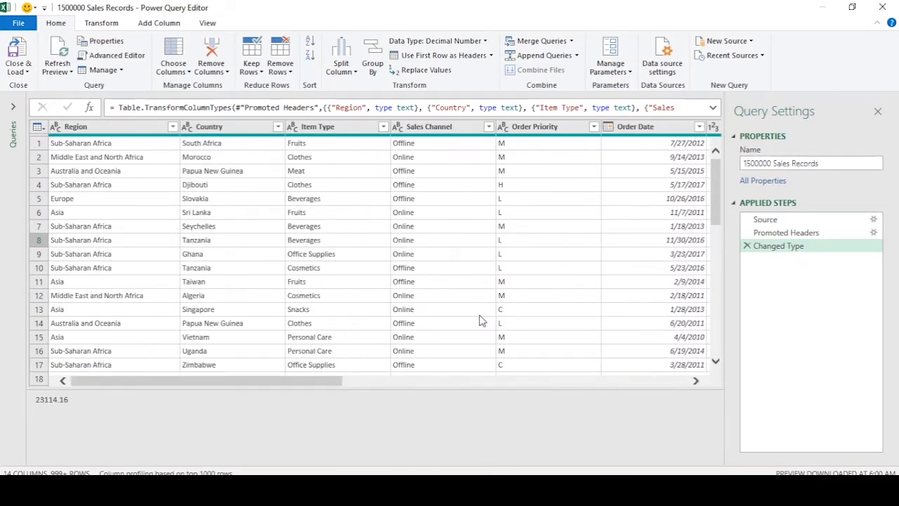
left_click(283, 242)
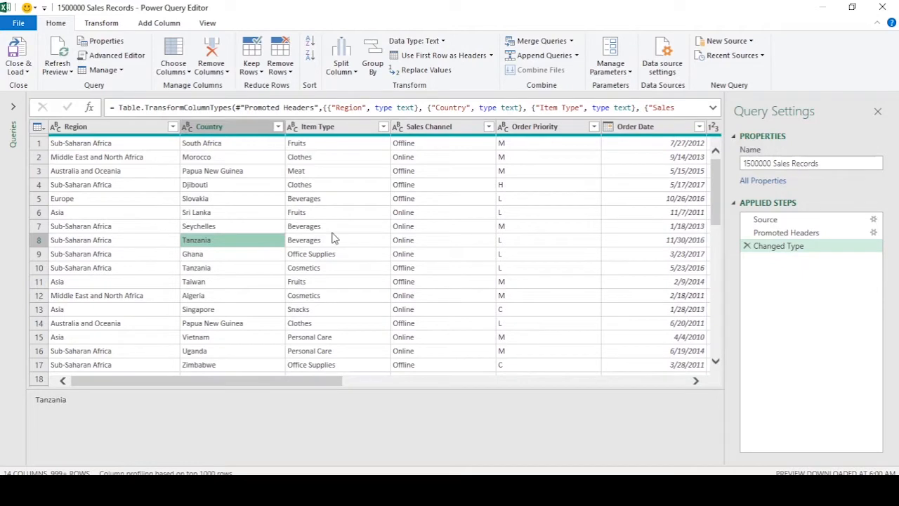
left_click(362, 47)
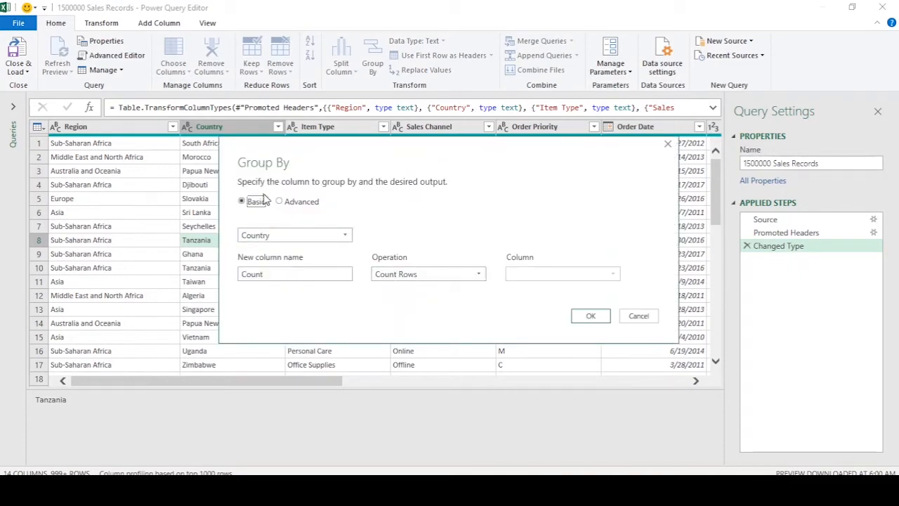
left_click(267, 161)
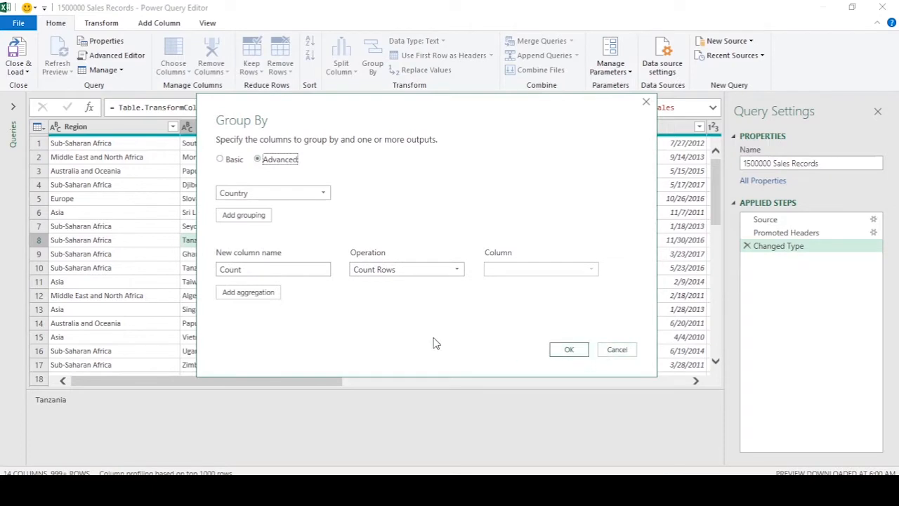
left_click(307, 195)
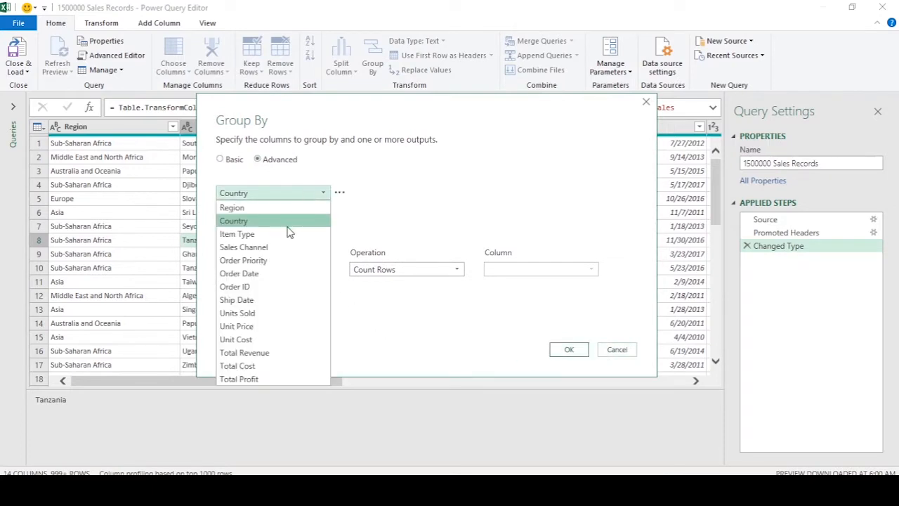
left_click(277, 208)
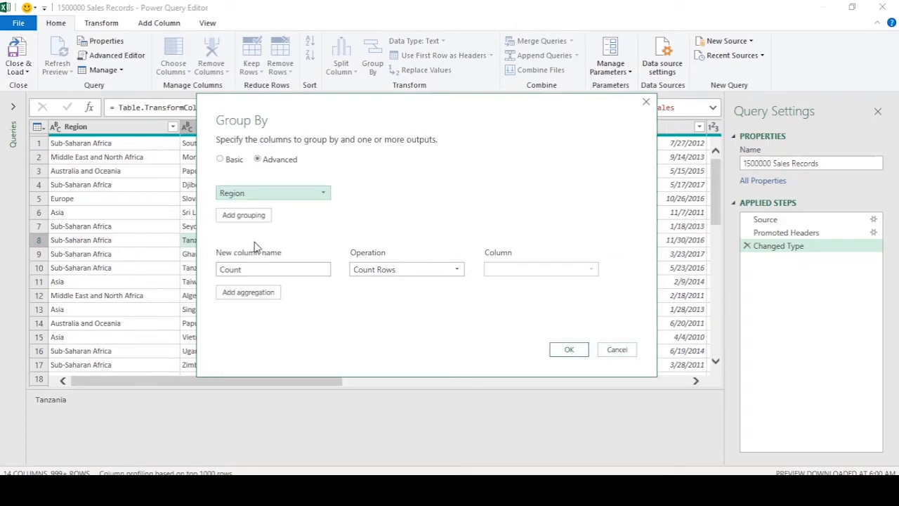
left_click(264, 220)
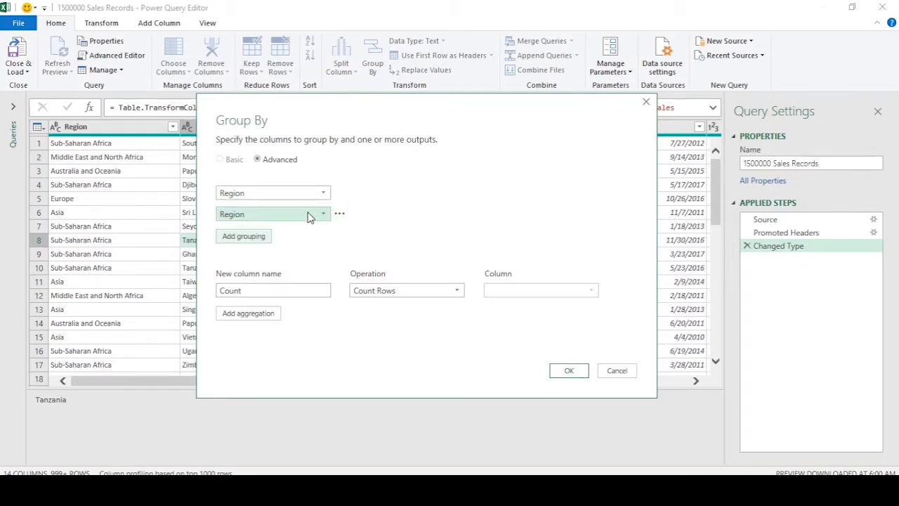
left_click(307, 215)
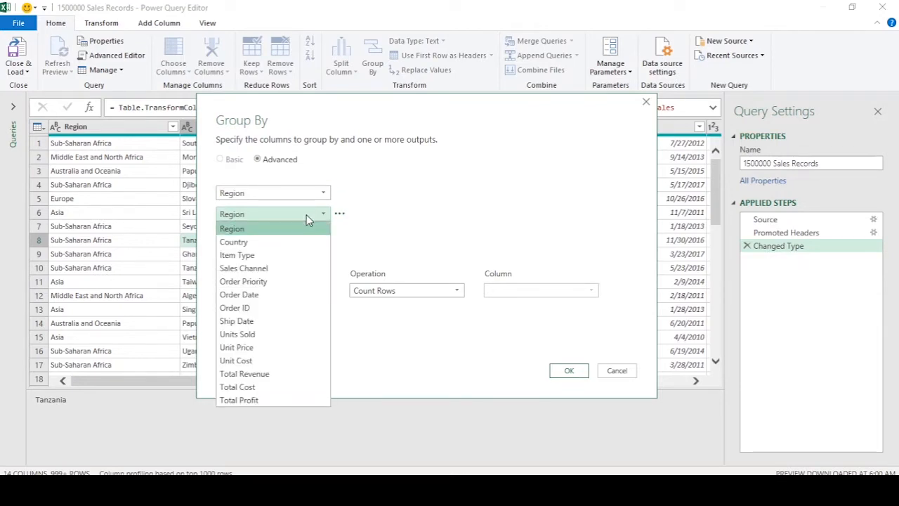
left_click(289, 255)
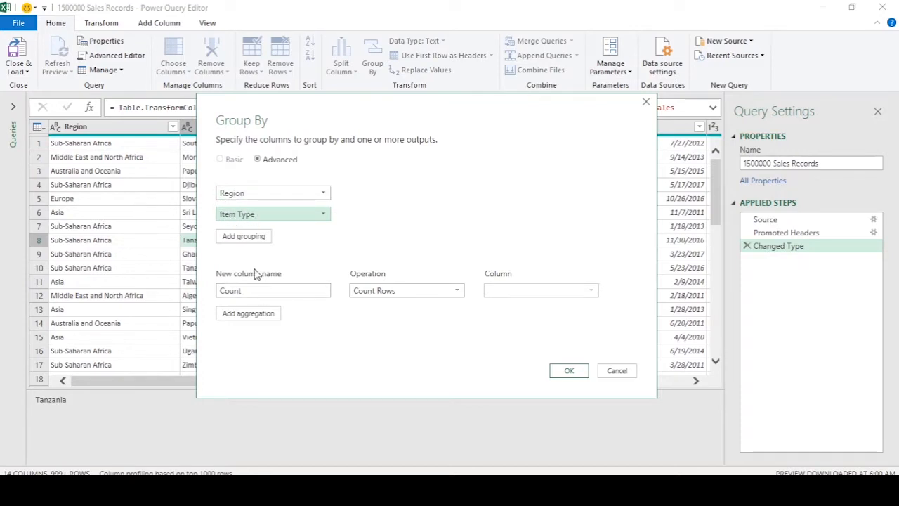
Set up two Max aggregations in the grouping, one on Order Date and one on Ship Date.
left_click(258, 314)
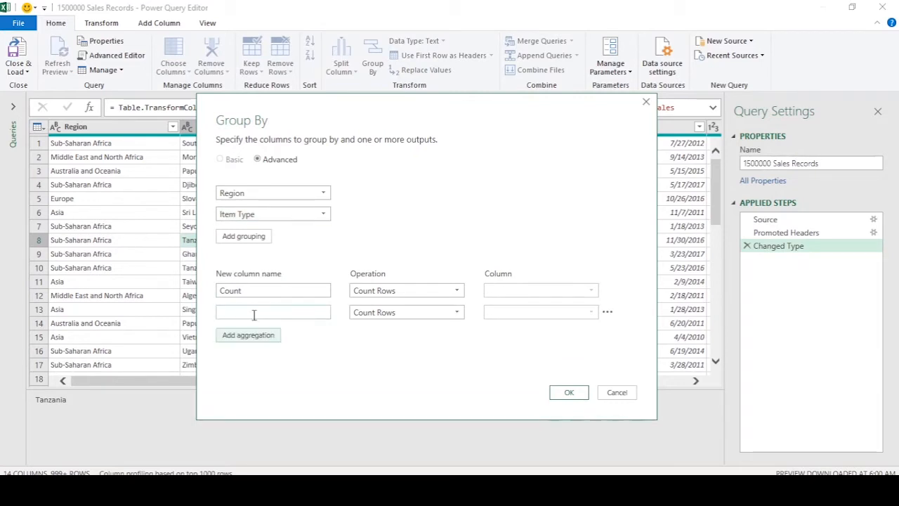
left_click(427, 292)
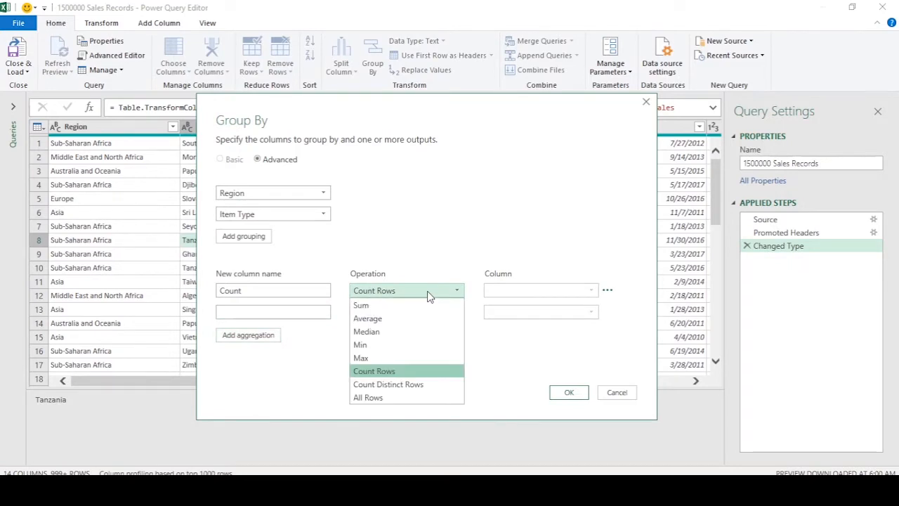
left_click(419, 359)
left_click(555, 290)
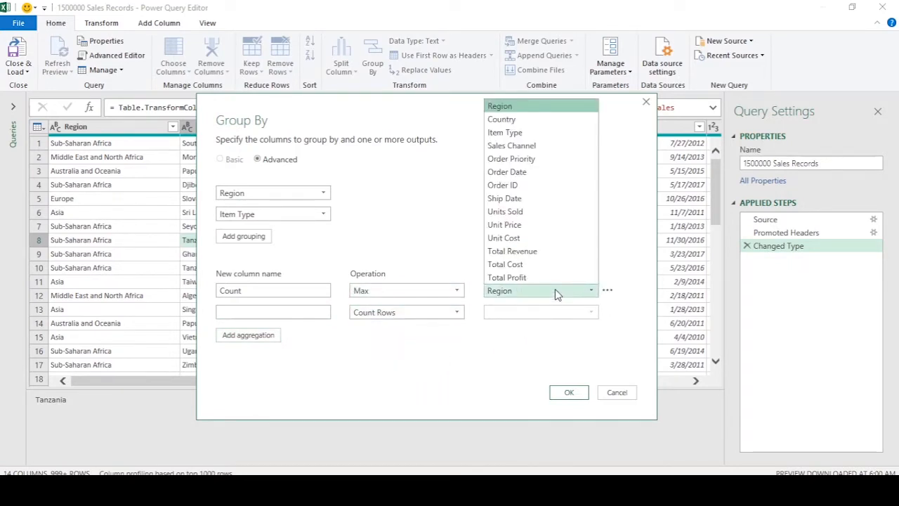
left_click(543, 172)
left_click(397, 312)
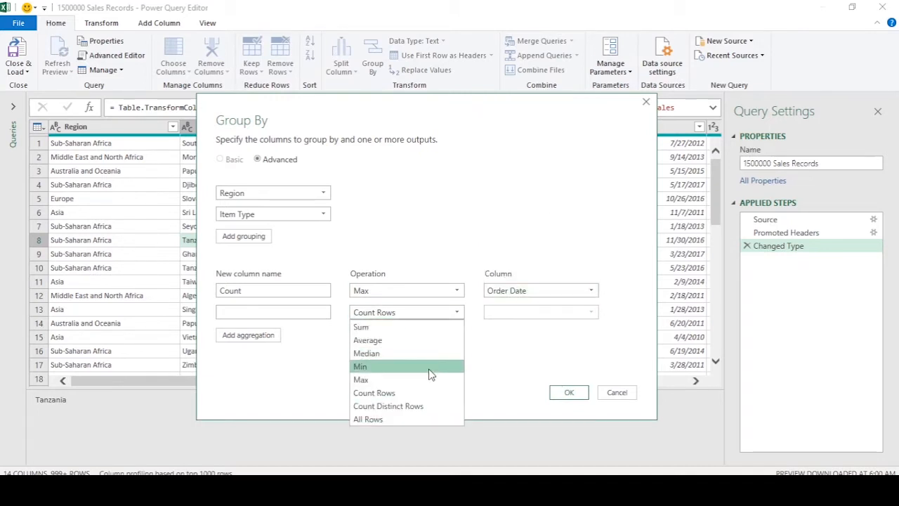
left_click(416, 379)
left_click(513, 314)
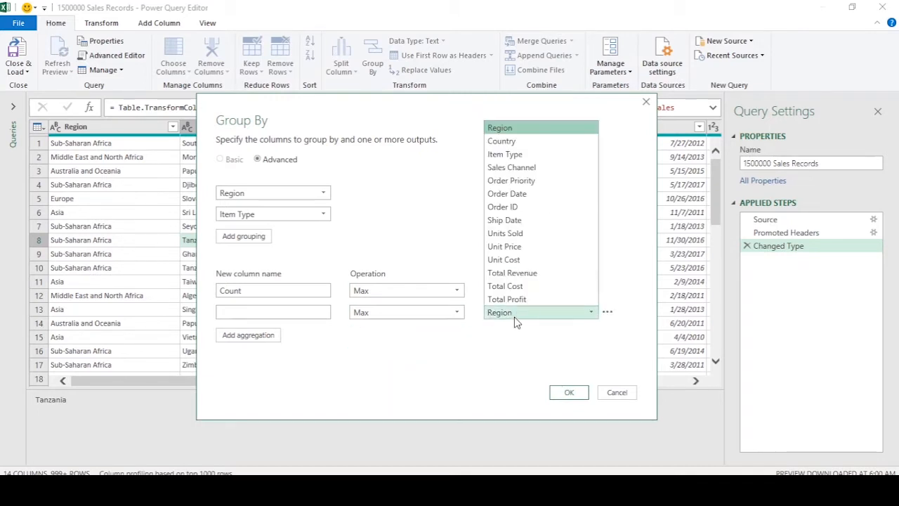
left_click(520, 220)
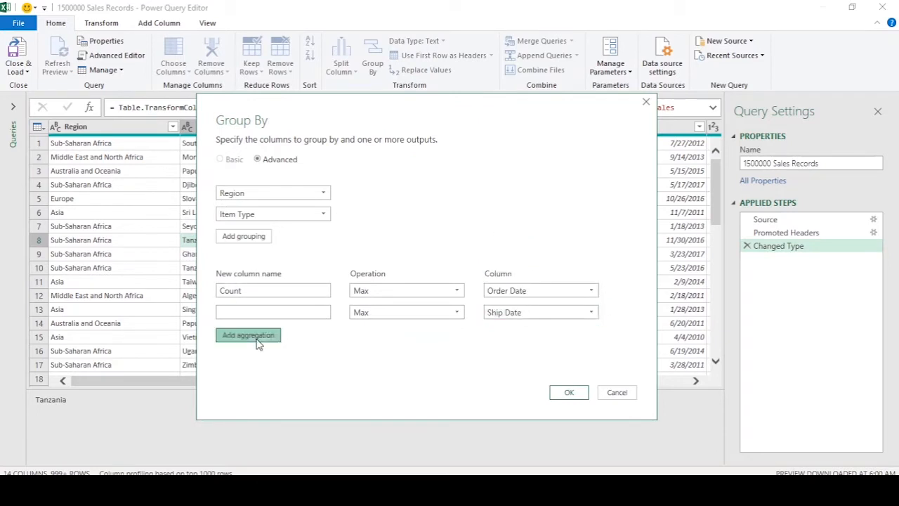
Add a third aggregation that calculates the Sum of Units Sold.
left_click(255, 335)
left_click(453, 336)
left_click(434, 352)
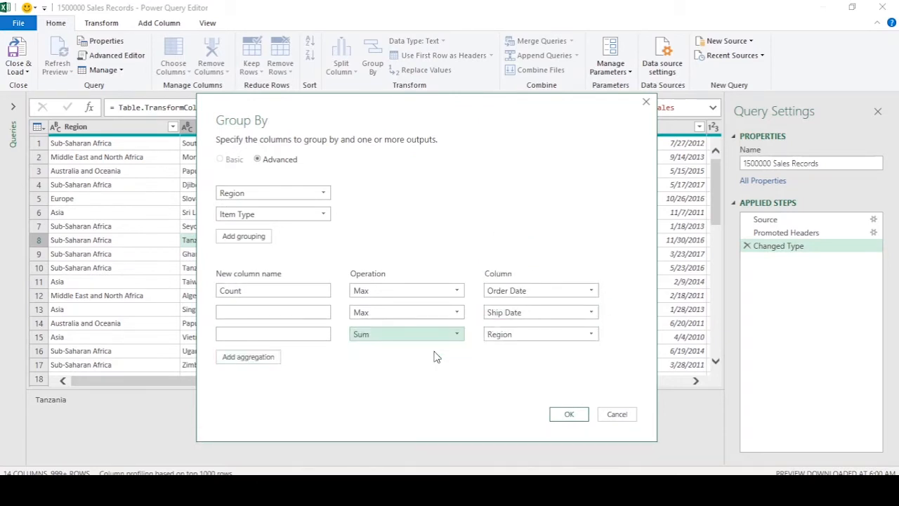
left_click(511, 336)
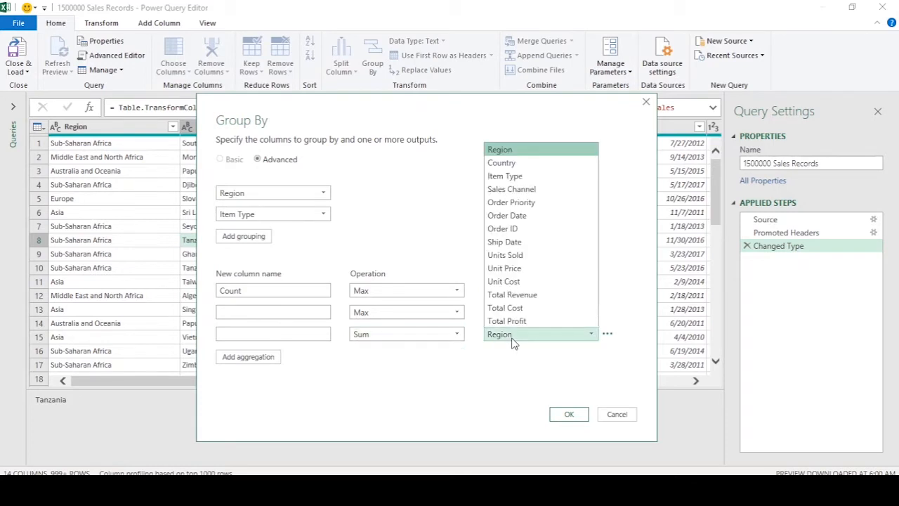
left_click(534, 256)
Add another aggregation to the grouping that calculates the Sum of Unit Price.
left_click(253, 358)
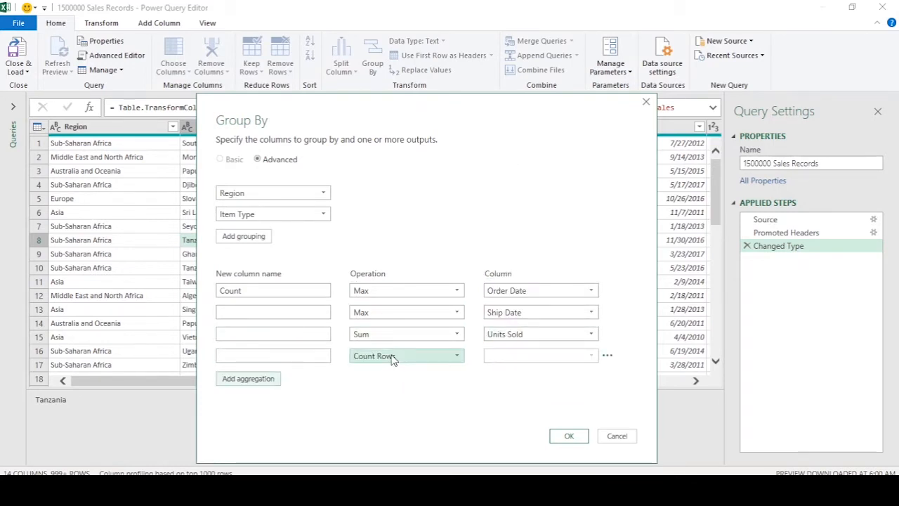
left_click(382, 357)
left_click(392, 372)
left_click(518, 358)
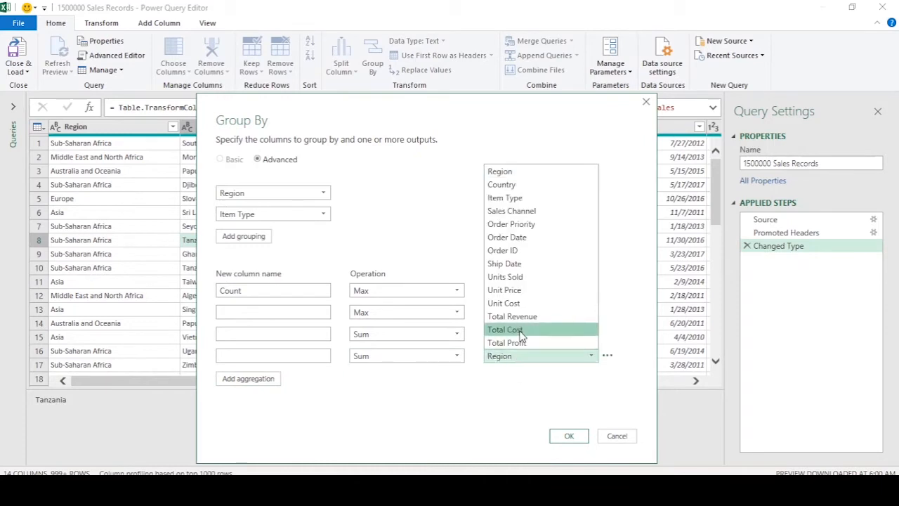
left_click(512, 290)
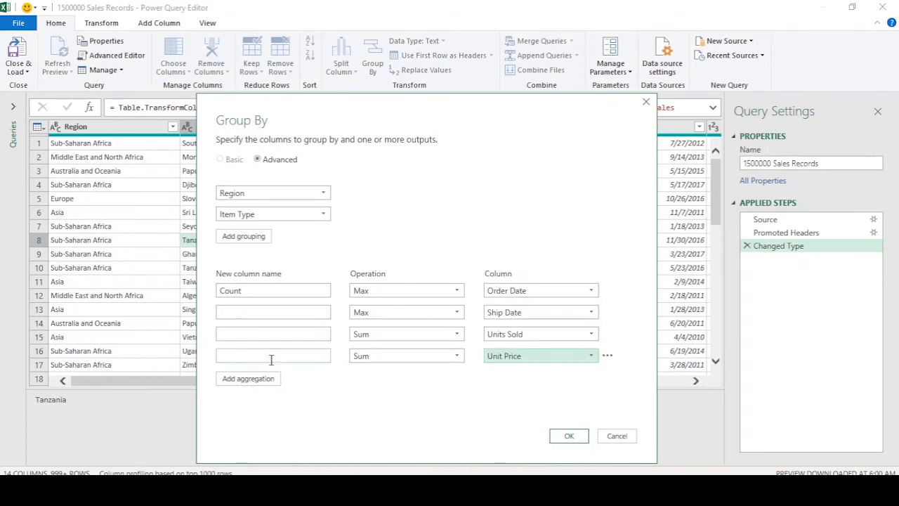
Add a fifth aggregation that calculates the Sum of Unit Cost.
left_click(253, 382)
left_click(430, 383)
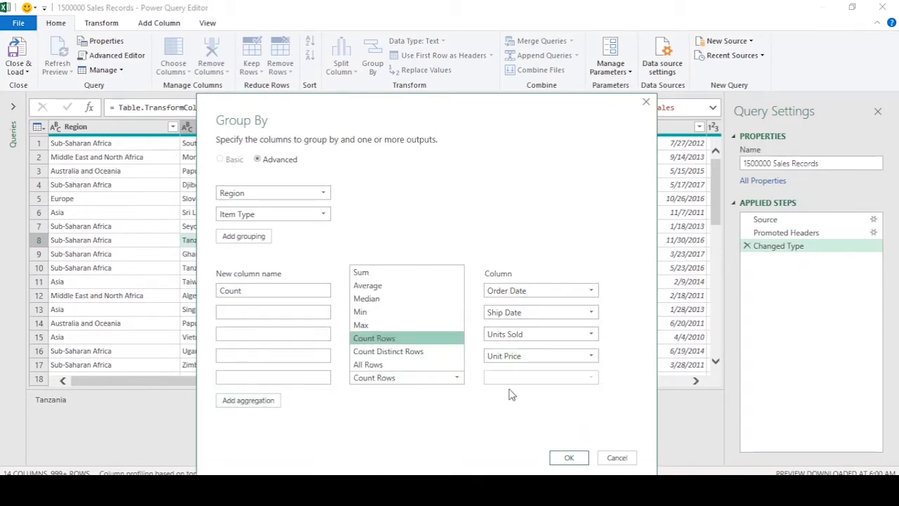
left_click(504, 379)
left_click(458, 377)
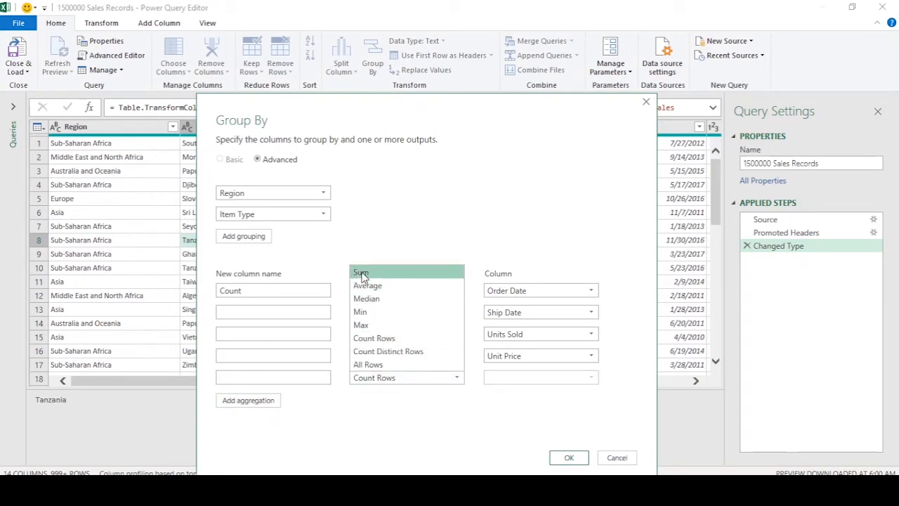
left_click(362, 272)
left_click(581, 377)
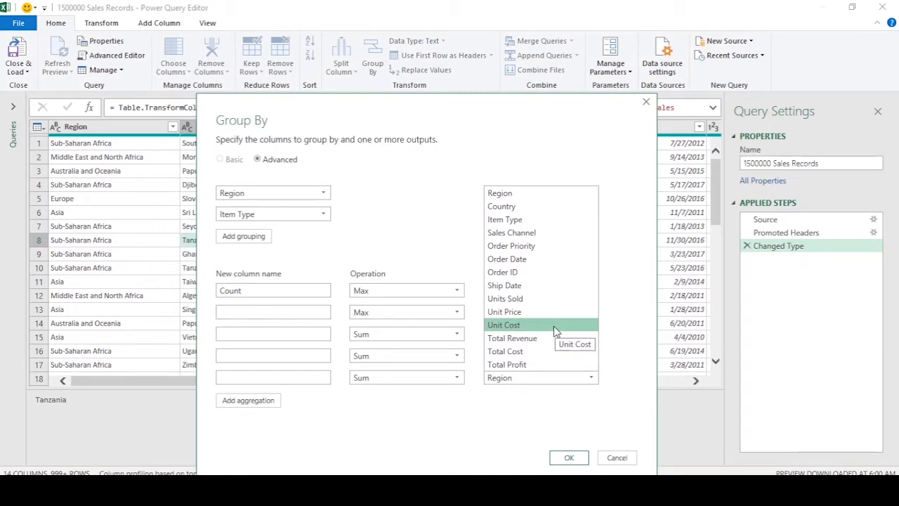
left_click(553, 326)
Add an aggregation below Unit Cost that calculates the Sum of Total Revenue.
left_click(239, 401)
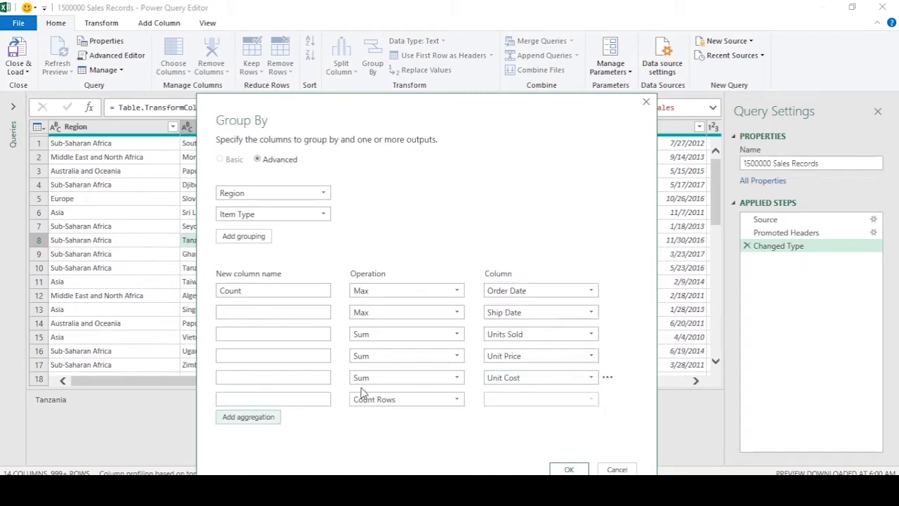
left_click(362, 393)
left_click(366, 292)
left_click(575, 401)
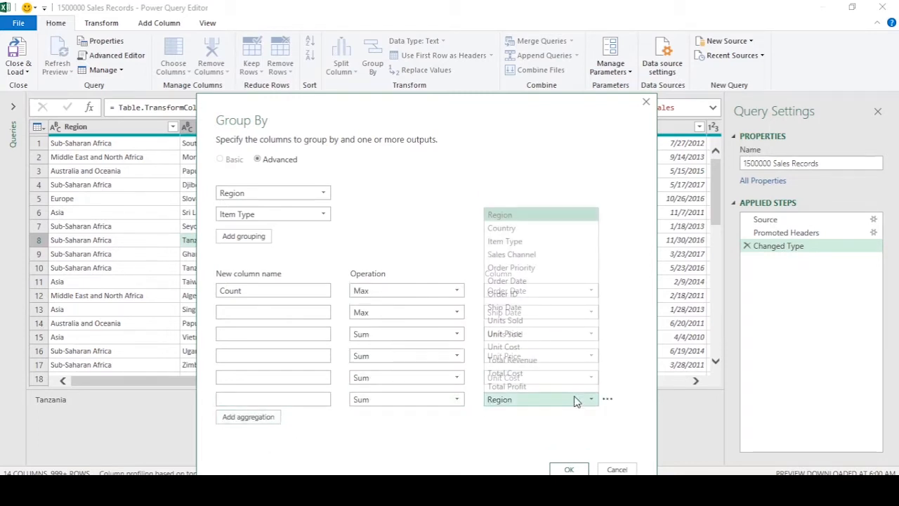
left_click(568, 361)
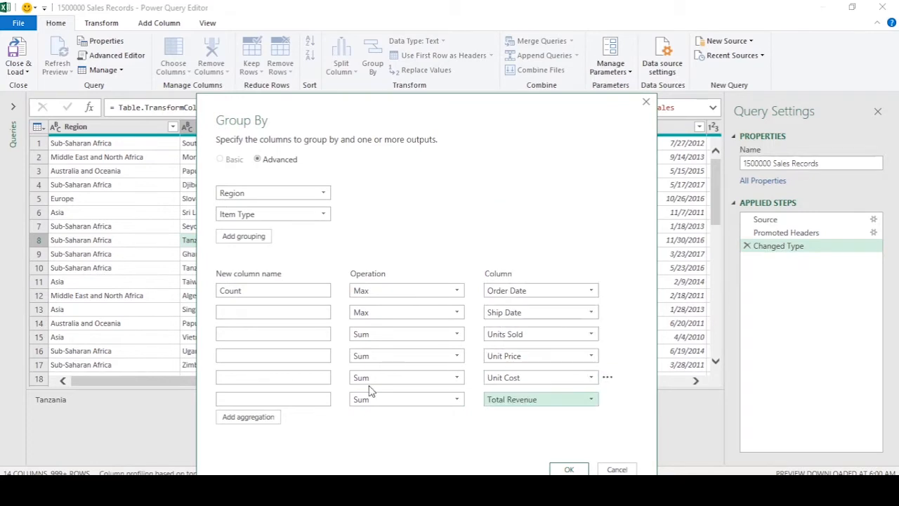
Add an aggregation below Total Revenue that calculates the Sum of Total Cost.
left_click(266, 422)
left_click(255, 420)
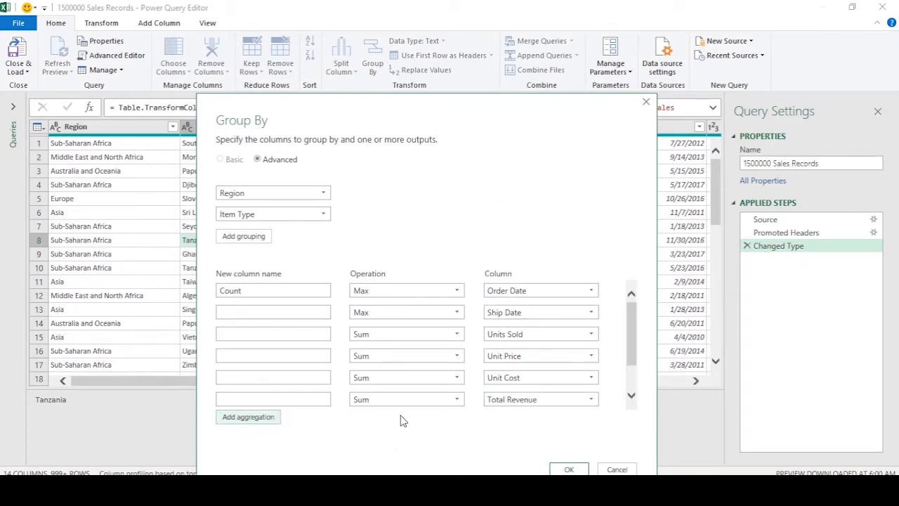
scroll(608, 391, "down", 1)
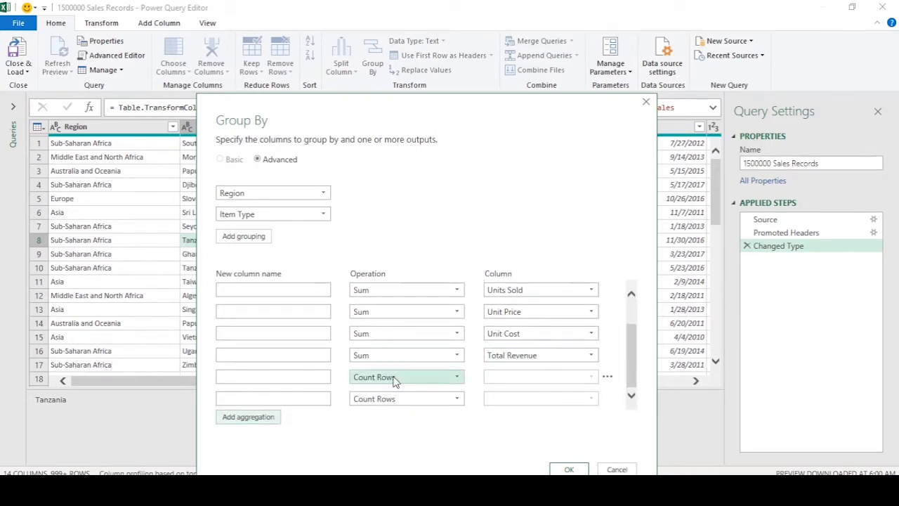
left_click(360, 377)
left_click(361, 272)
left_click(527, 378)
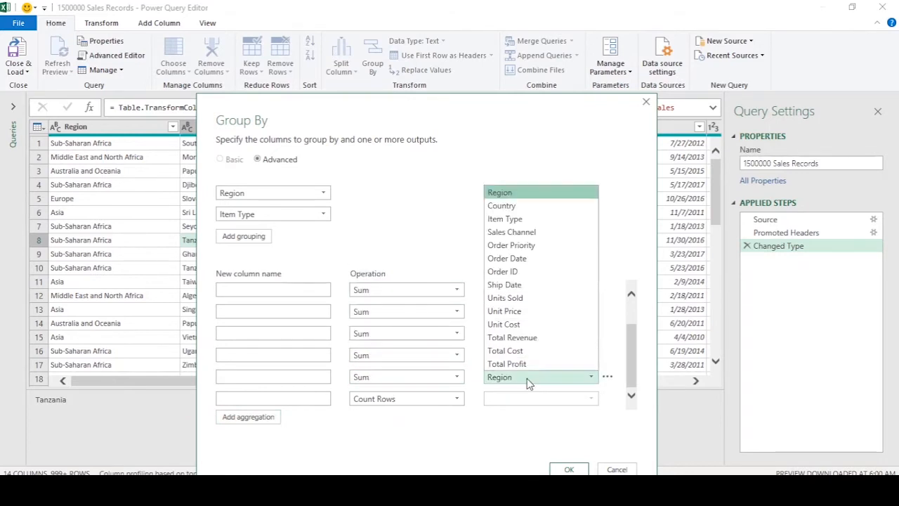
left_click(534, 351)
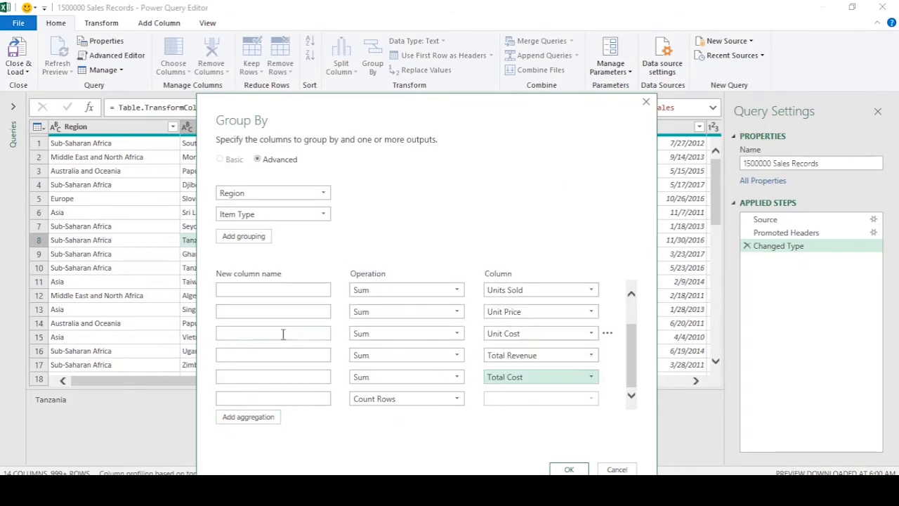
Add an aggregation below Total Cost that calculates the Sum of Total Profit.
left_click(269, 419)
left_click(439, 398)
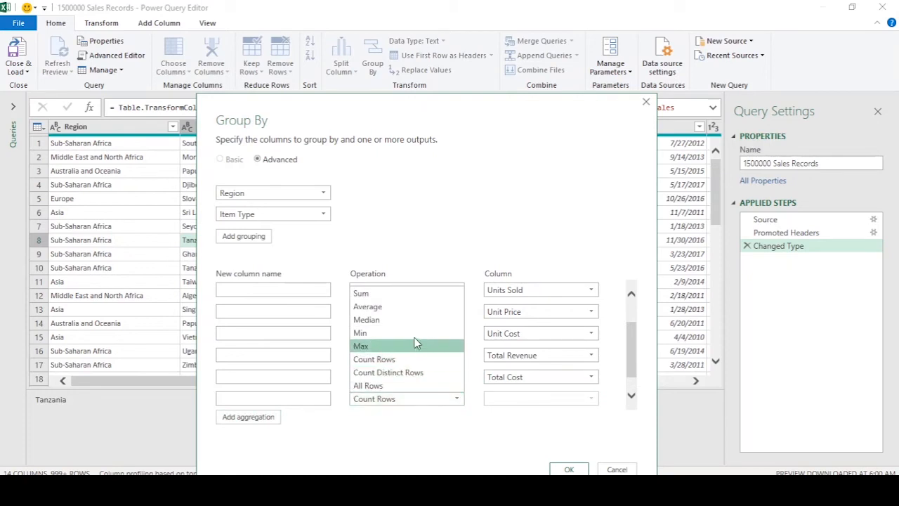
left_click(389, 292)
left_click(540, 395)
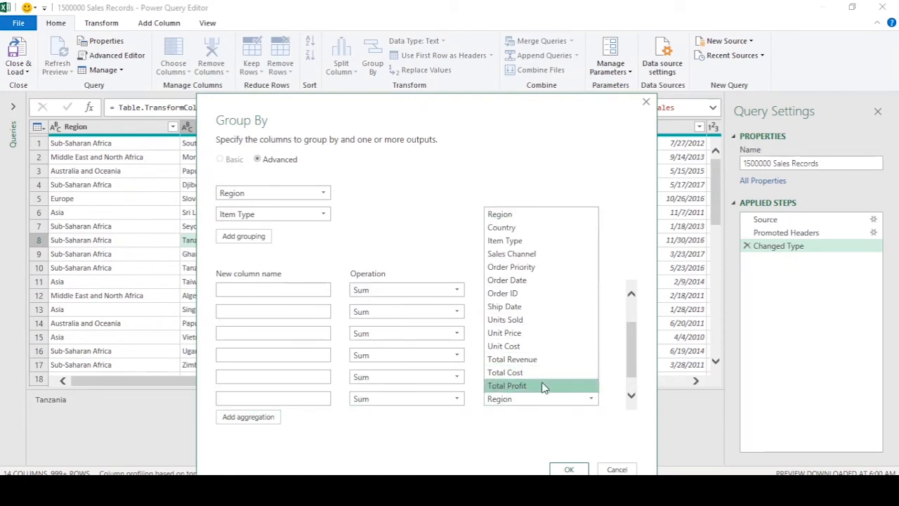
left_click(537, 386)
Delete the surplus Count Rows aggregation below Total Profit and return to the first aggregation.
scroll(537, 390, "down", 1)
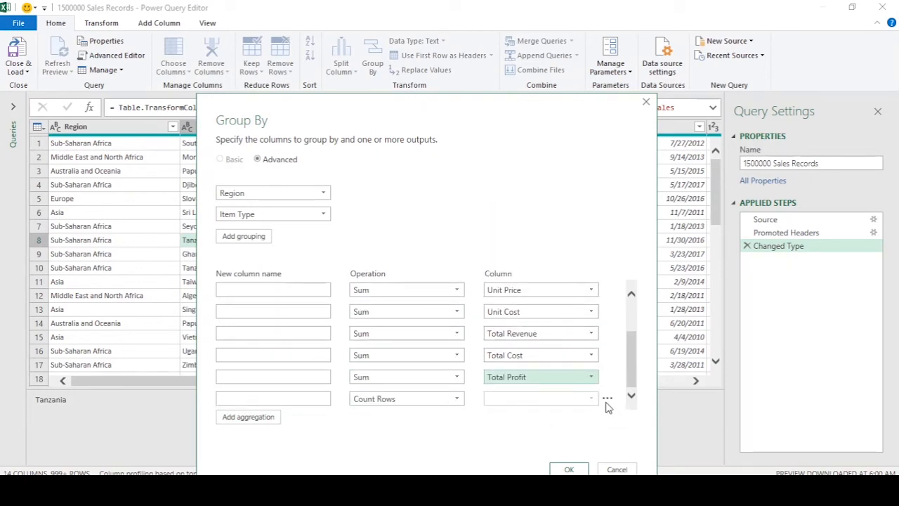
left_click(607, 399)
left_click(625, 422)
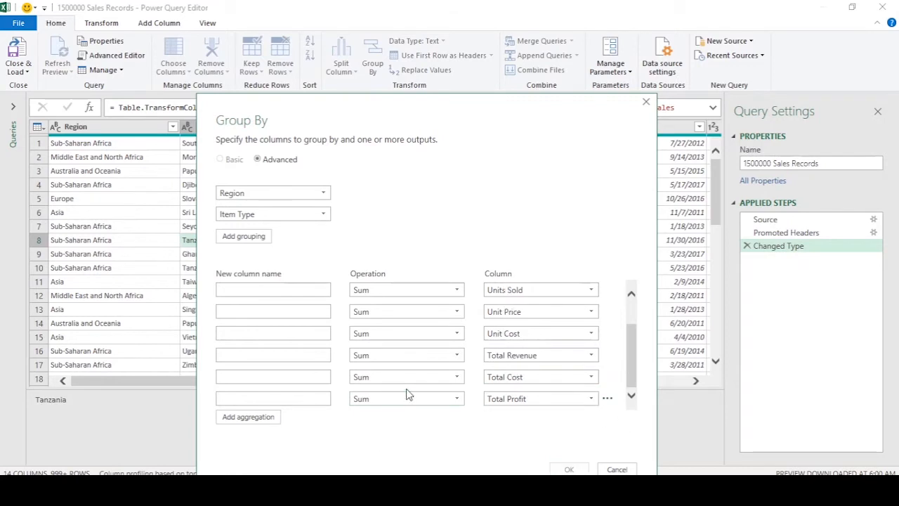
scroll(413, 379, "up", 2)
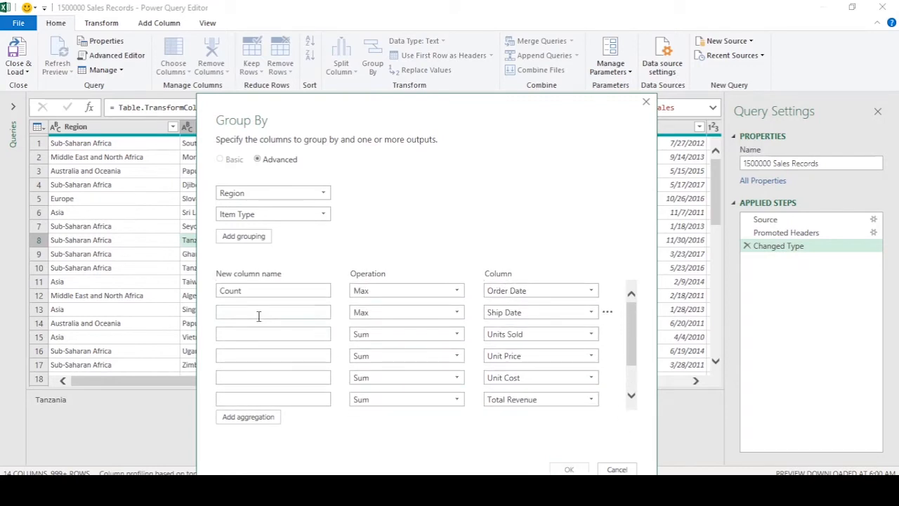
Name the Order Date aggregation Order Date Terakhir and the Ship Date aggregation Ship Date Terakhir.
double_click(256, 292)
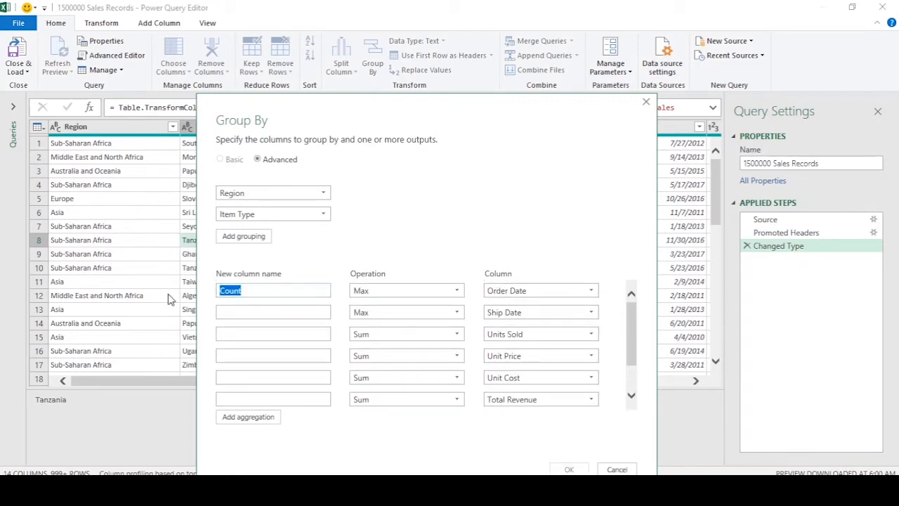
type("Order")
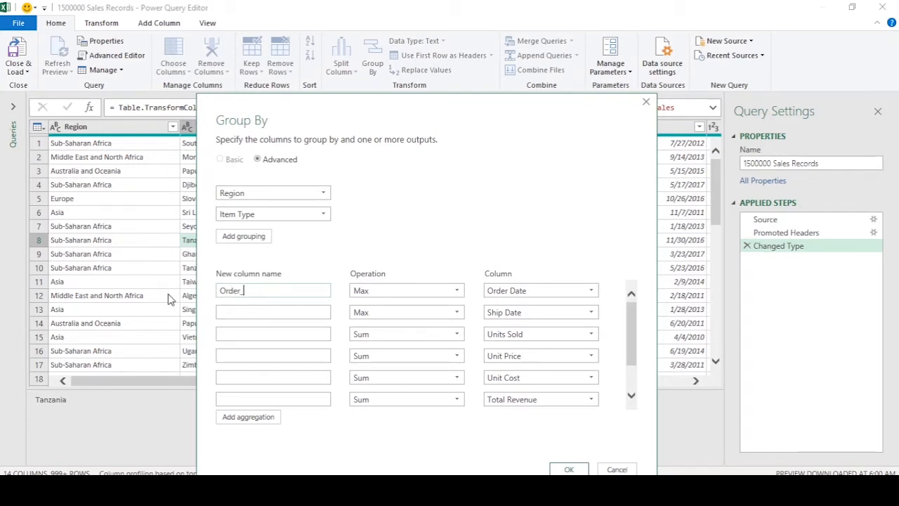
type("_Date_Terakhir")
left_click_drag(246, 296, 242, 300)
left_click(274, 313)
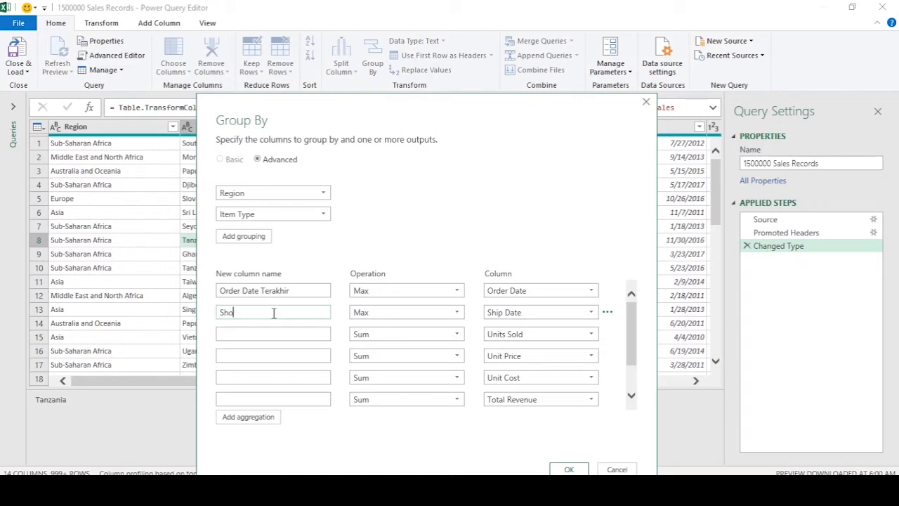
type("ate Terakhir")
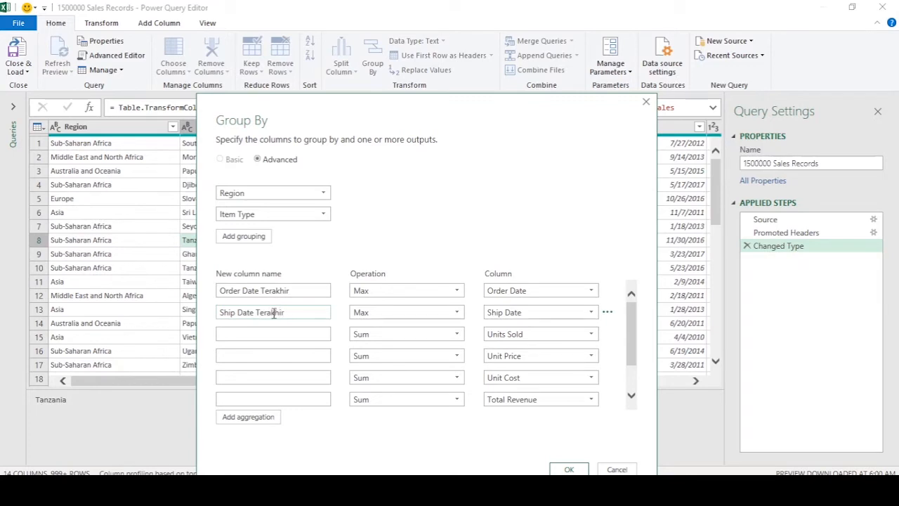
key("Tab")
Name the Units Sold aggregation Total Unit Sold and the Unit Price aggregation Total Unit Price.
left_click(285, 332)
type("Total Unit Sold")
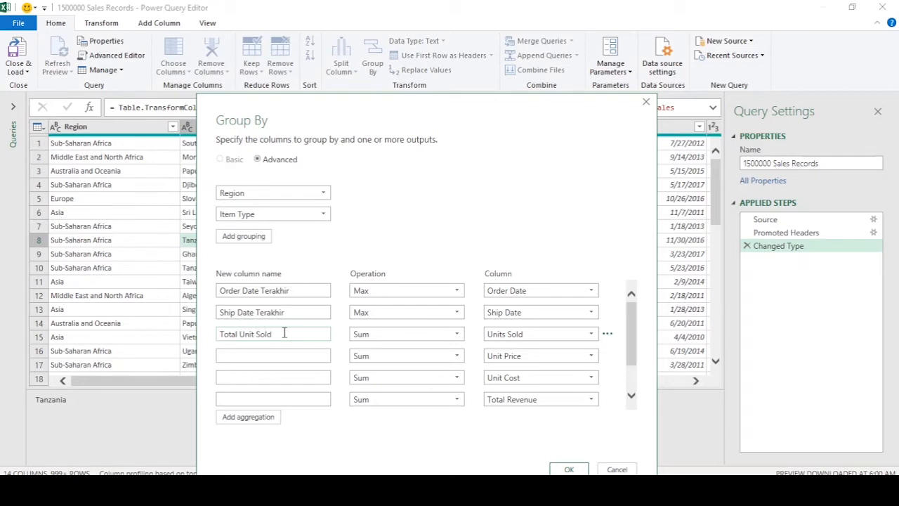
left_click(277, 358)
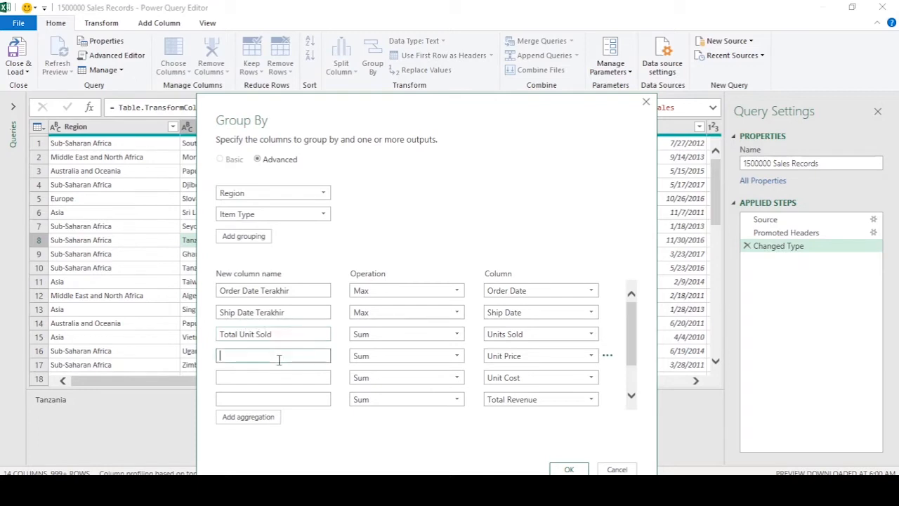
type("Uni")
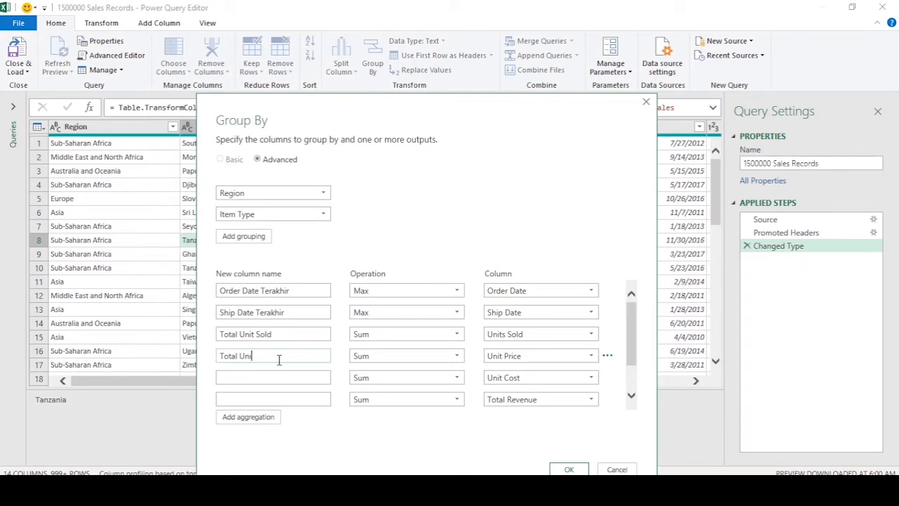
key("BackSpace")
key("BackSpace")
Name the Unit Cost aggregation Total Unit Cost and the Total Revenue aggregation Total Revenue.
left_click(284, 375)
type("Total Unit C")
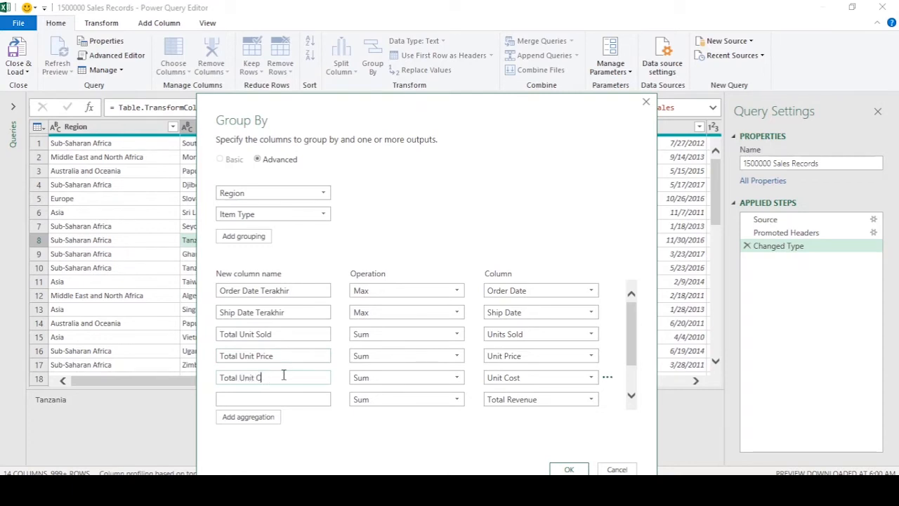
type("ost")
left_click(285, 399)
type("Total Revenue")
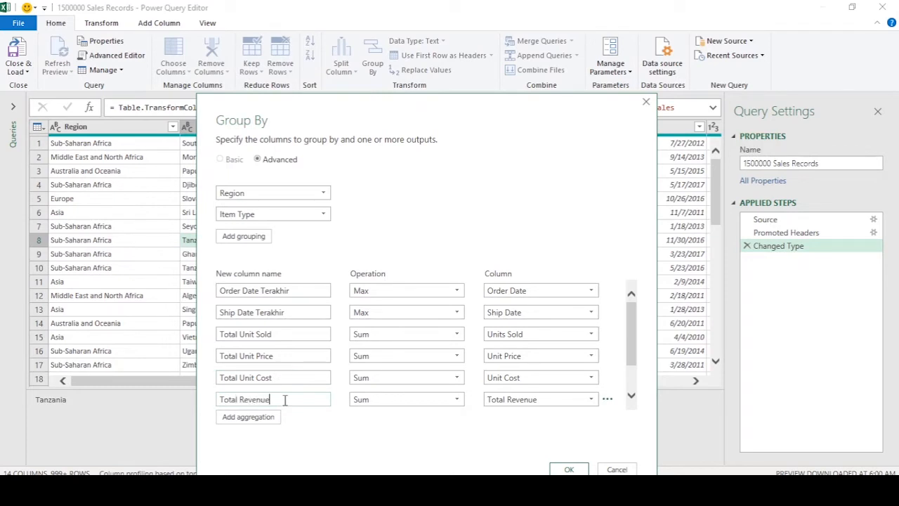
Name the last two aggregations Total Cost and Total Profit, and apply the grouping.
scroll(285, 399, "down", 1)
left_click(272, 376)
type("Tota")
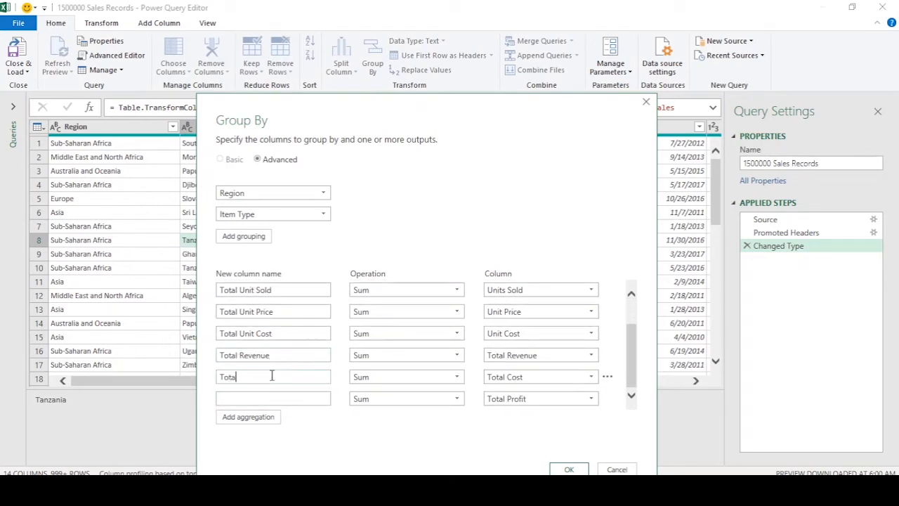
type("l Cost")
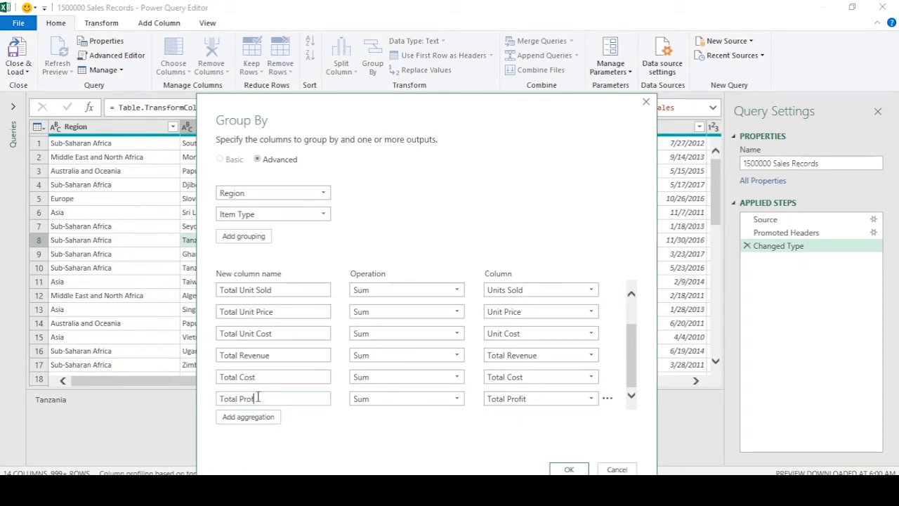
scroll(454, 370, "up", 2)
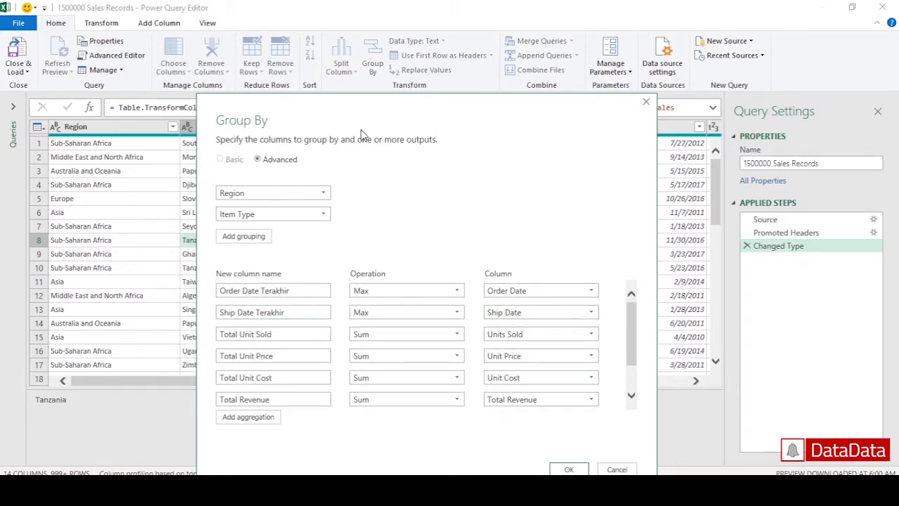
left_click(572, 469)
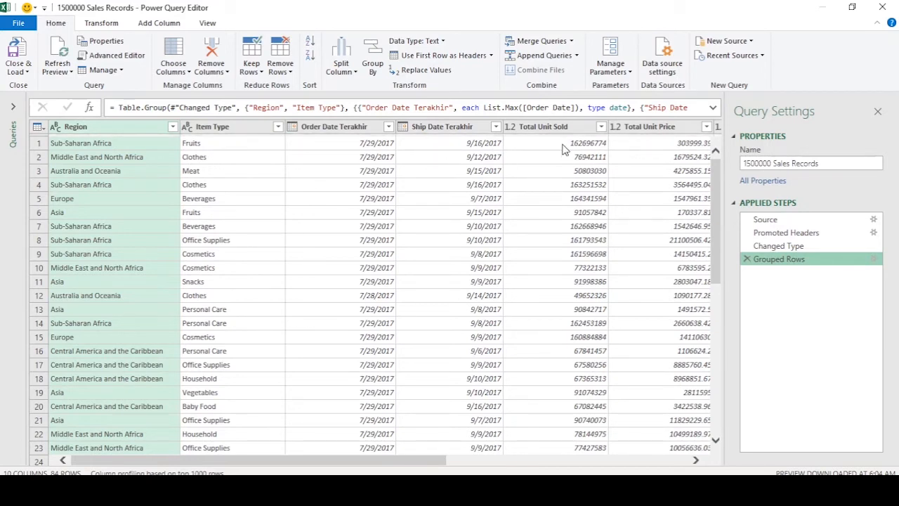
Look across the grouped columns and sort the rows by Region in ascending order.
left_click_drag(432, 459, 730, 433)
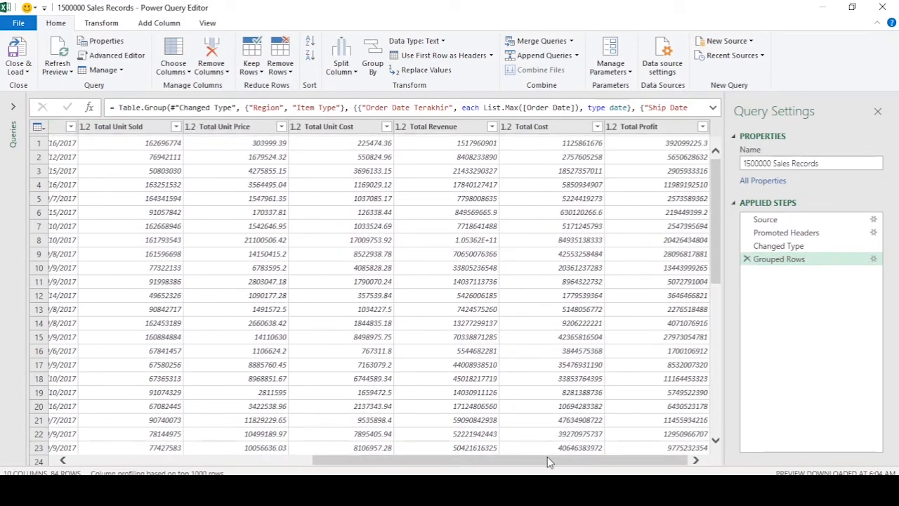
left_click_drag(550, 462, 307, 462)
left_click(195, 185)
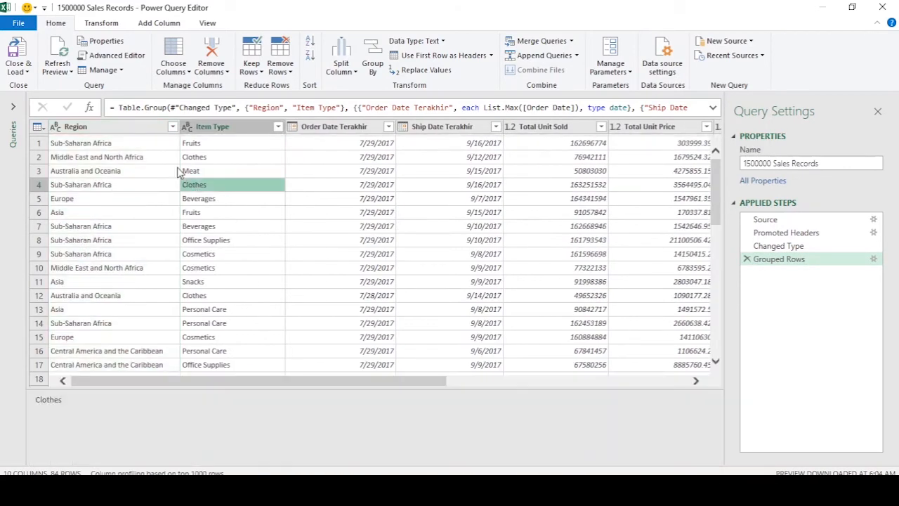
left_click(172, 127)
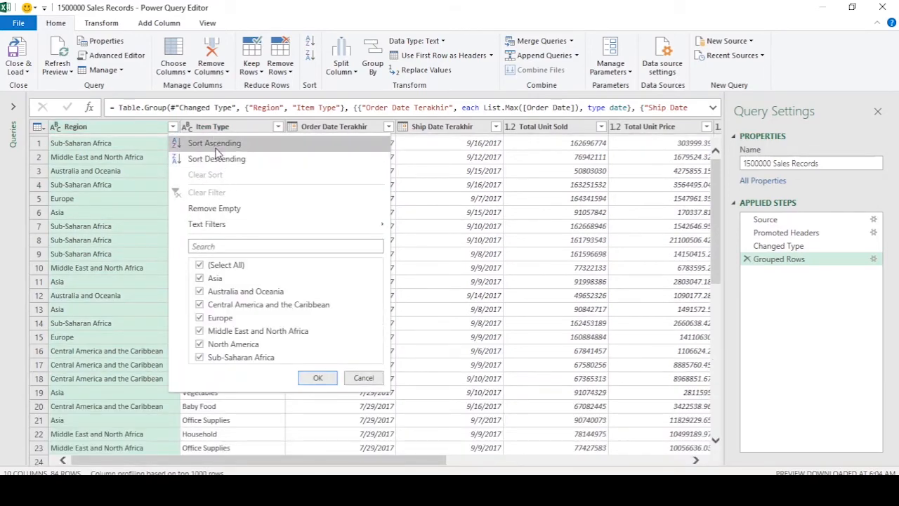
left_click(214, 143)
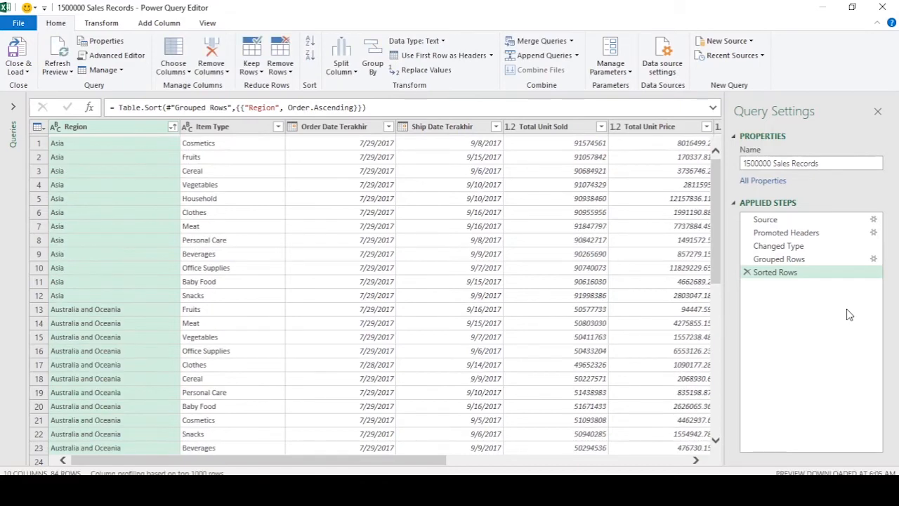
Examine the item types and latest order dates in the sorted rows for the Asia region.
left_click(193, 146)
left_click(158, 159)
left_click(219, 159)
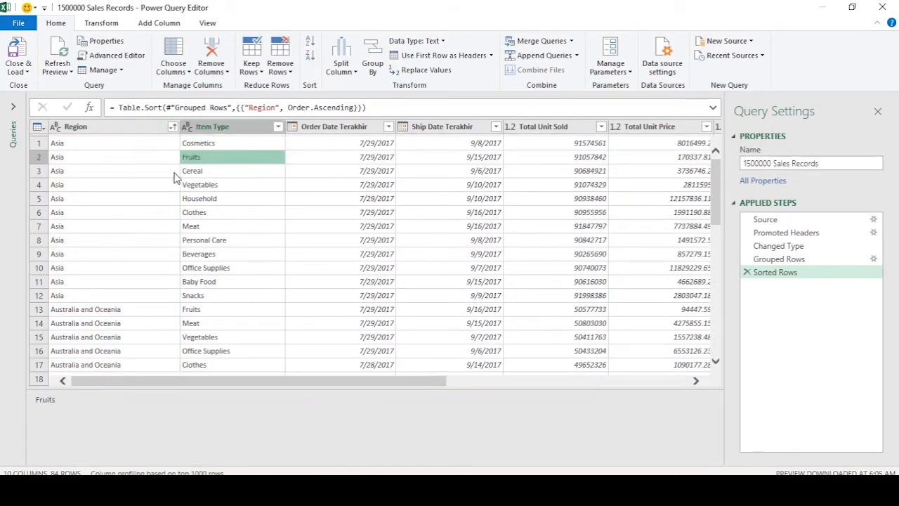
left_click(191, 170)
left_click(236, 200)
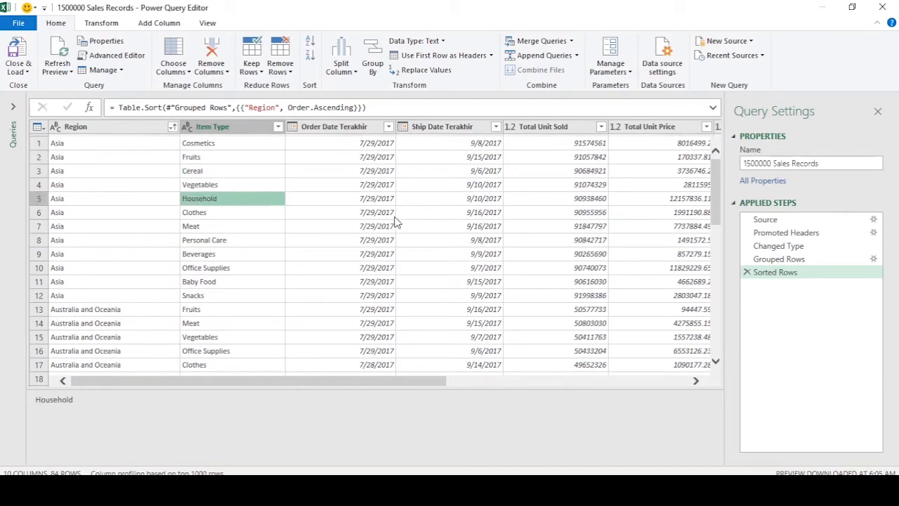
left_click(383, 213)
left_click_drag(443, 381, 288, 354)
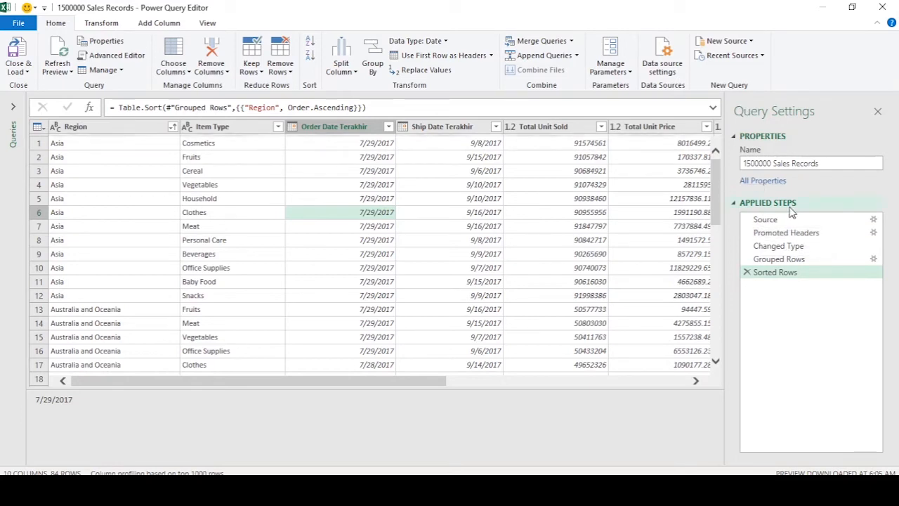
Hide the Query Settings pane and show it again.
left_click(204, 24)
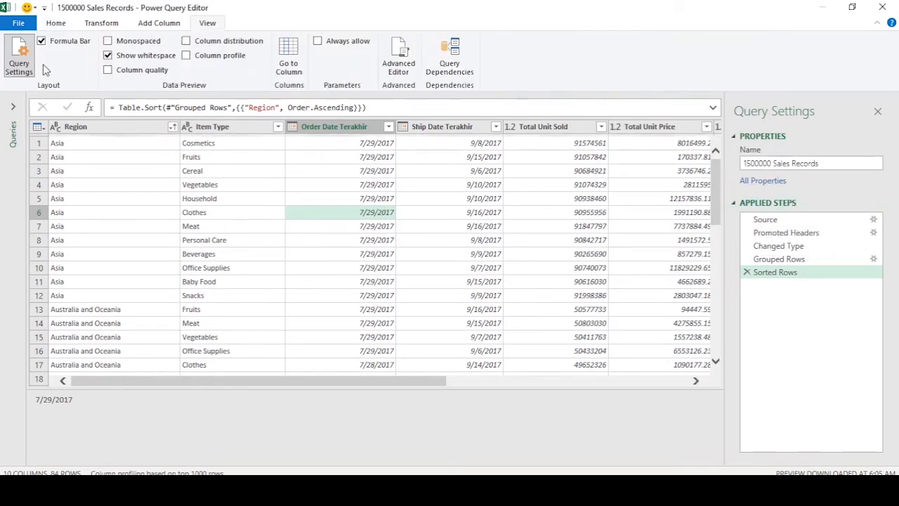
left_click(14, 64)
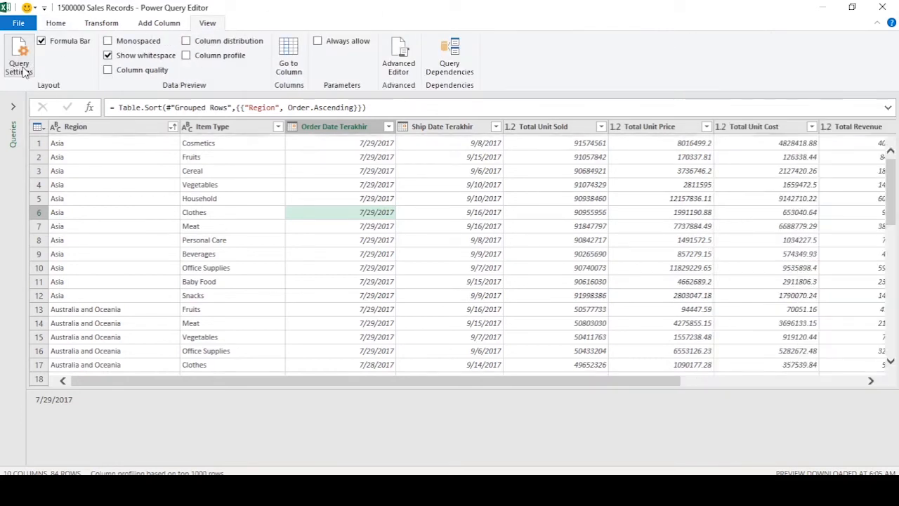
left_click(27, 64)
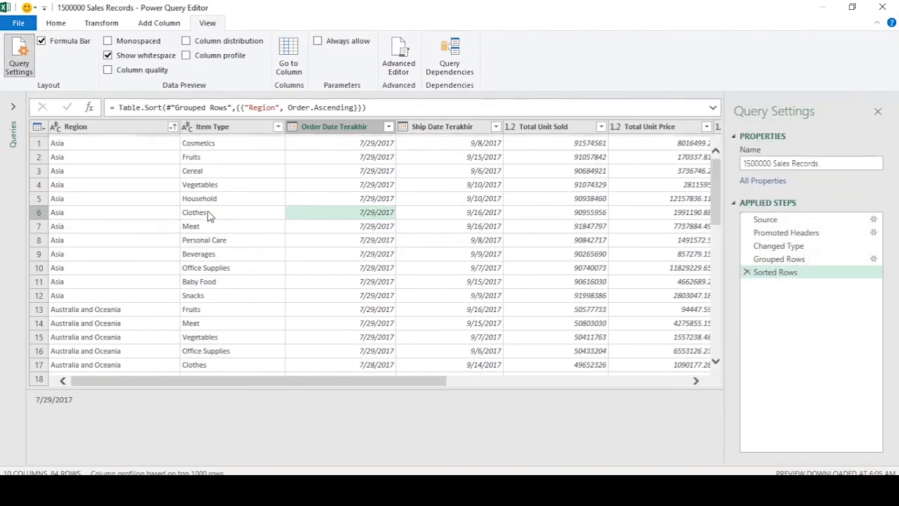
Compare the data at the Changed Type, Grouped Rows and Sorted Rows steps and look across the resulting columns.
left_click(775, 247)
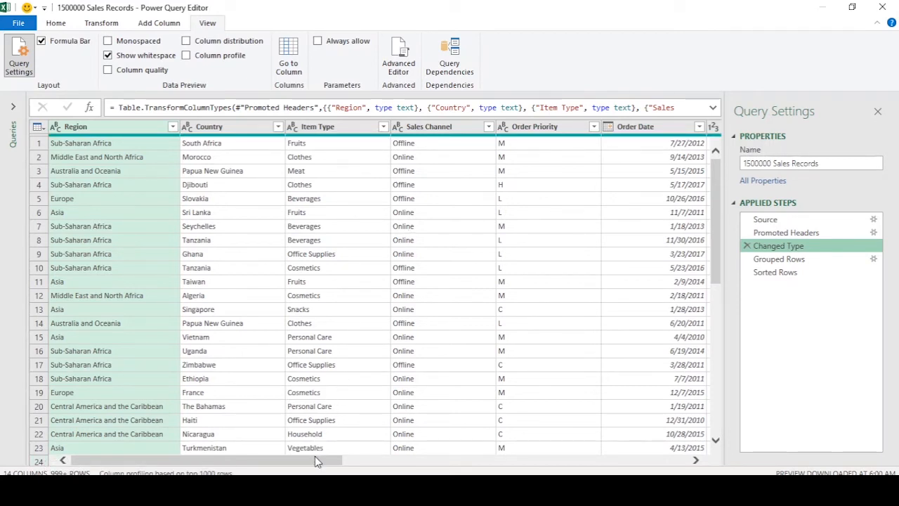
left_click_drag(315, 460, 97, 453)
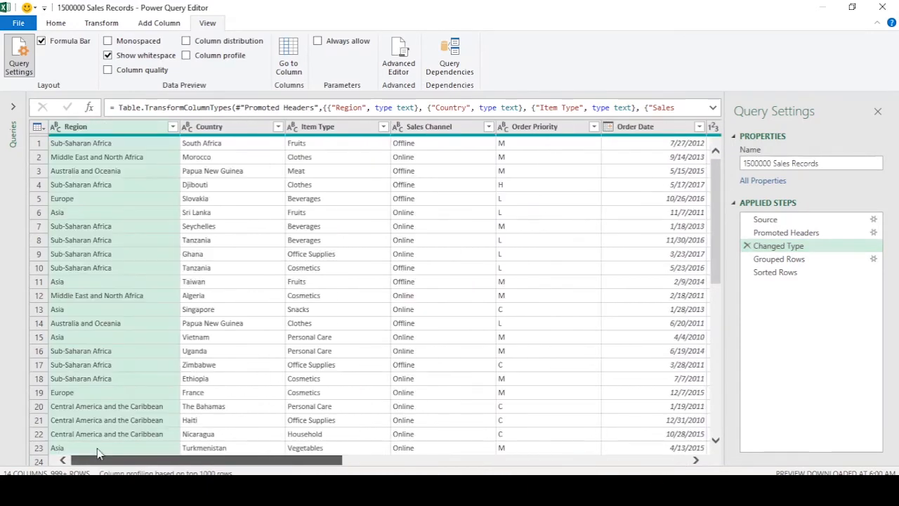
left_click(780, 276)
left_click(770, 259)
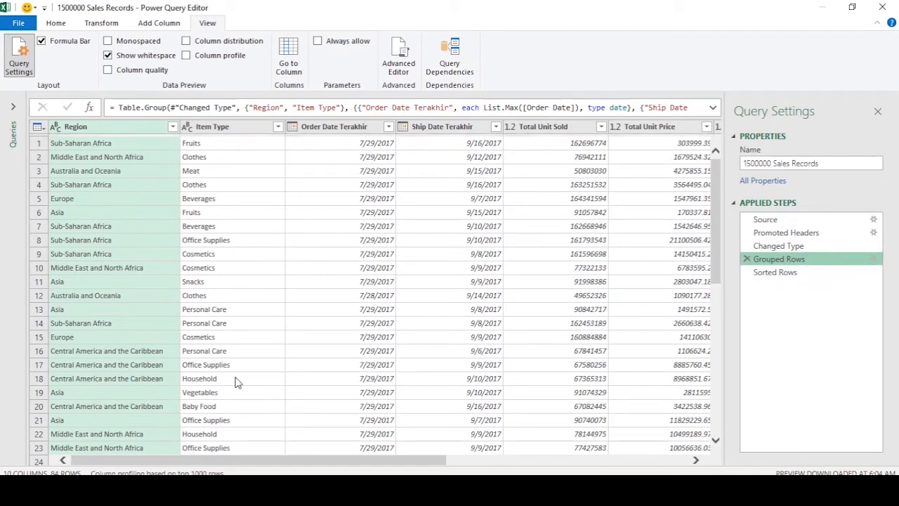
left_click(775, 273)
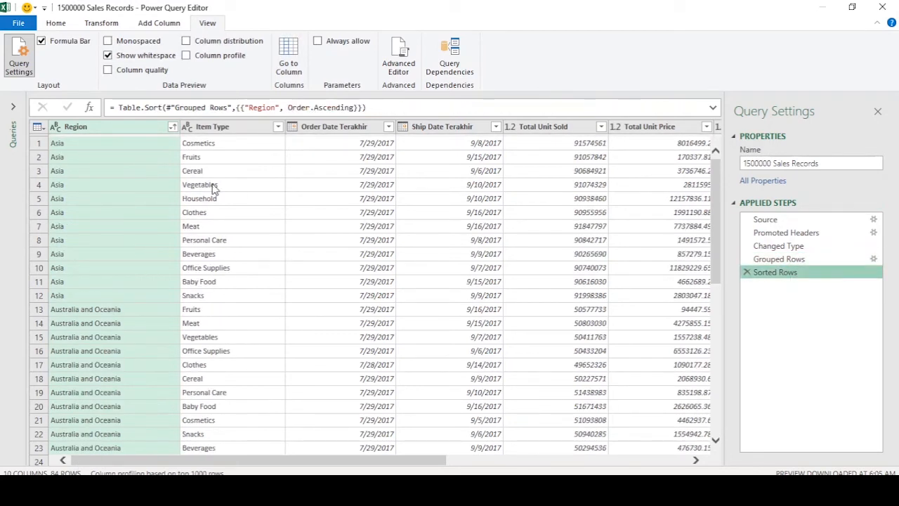
scroll(318, 467, "right", 5)
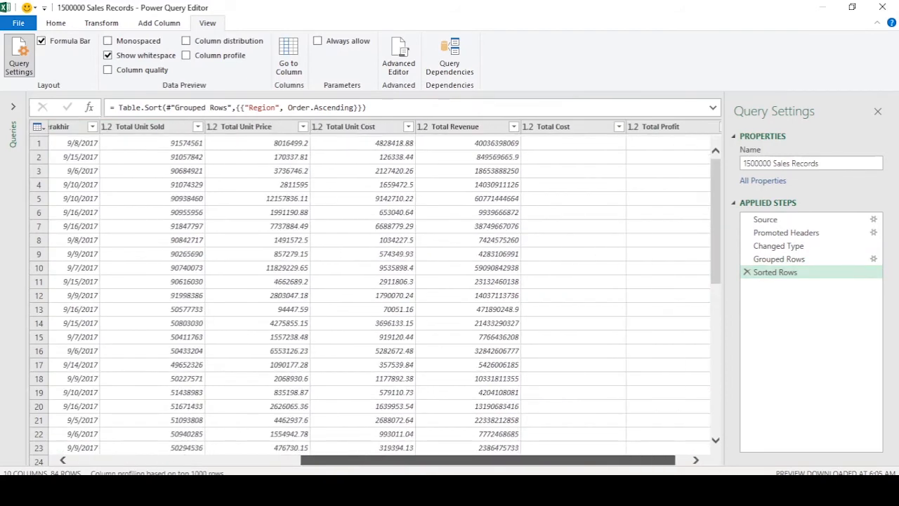
scroll(416, 461, "left", 5)
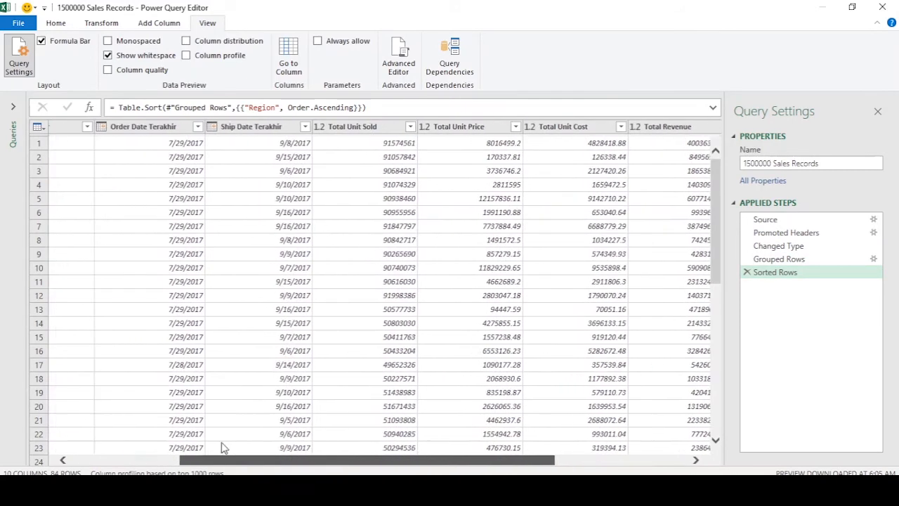
Close the query editor and load the grouped sales records into the workbook.
left_click(55, 24)
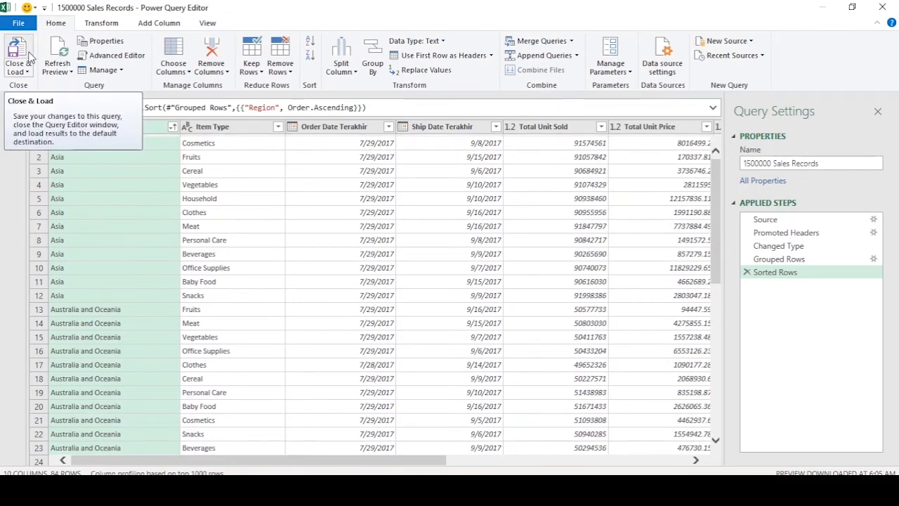
left_click(28, 56)
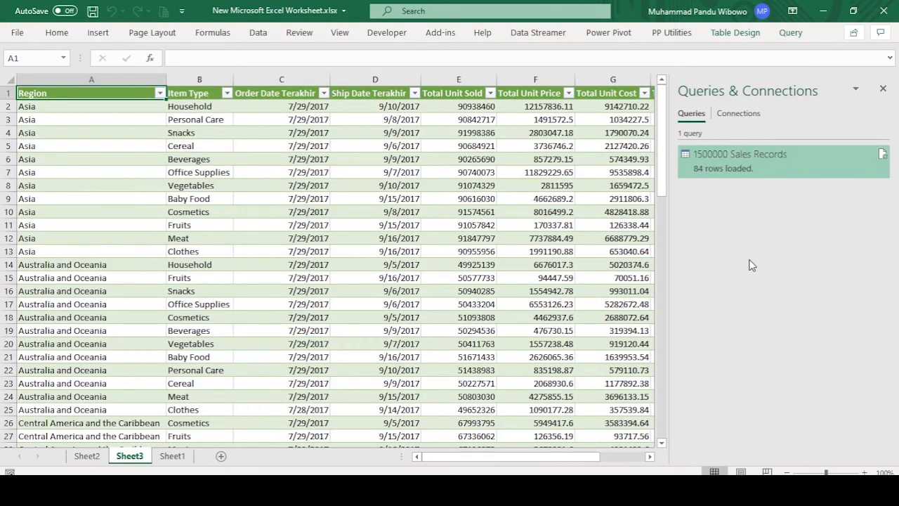
Inspect the loaded table by selecting all Region values from A2 downward and return to the first row.
left_click(613, 214)
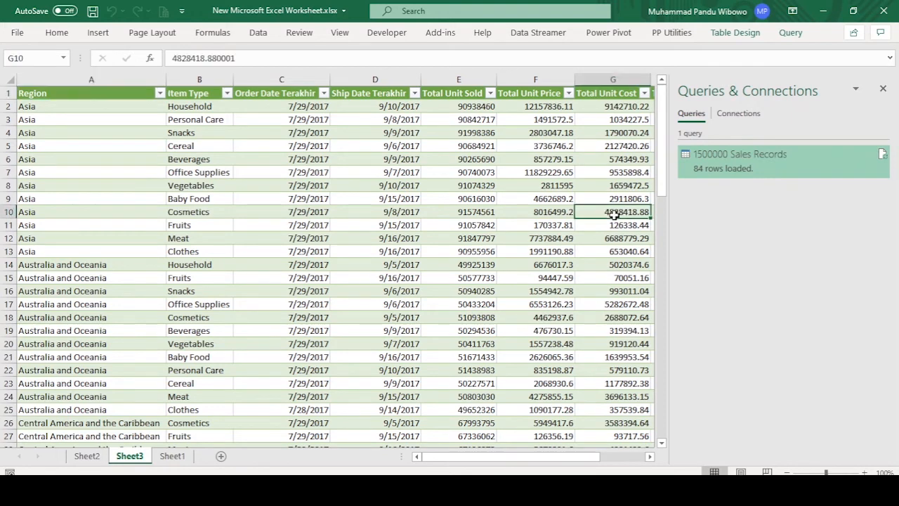
left_click(160, 225)
left_click(105, 108)
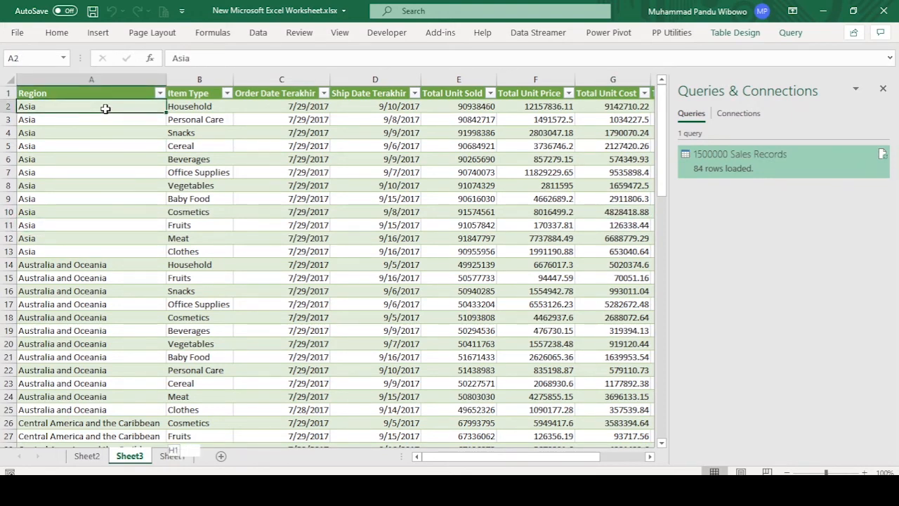
key("ctrl+shift+Down")
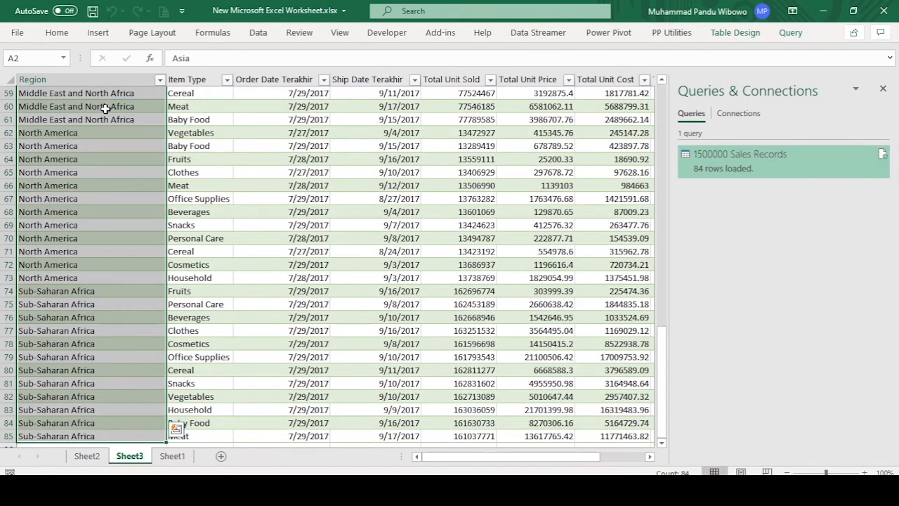
scroll(625, 116, "up", 20)
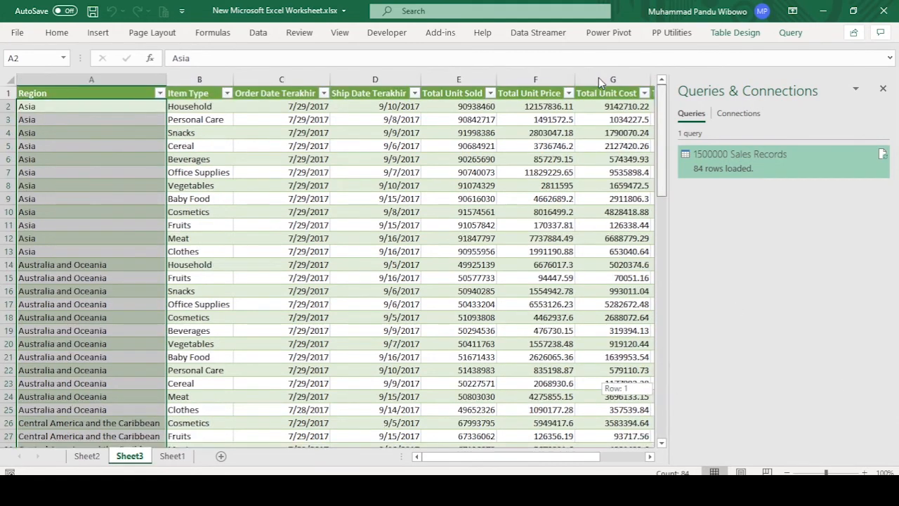
Format all values from Total Unit Sold through Total Profit, starting at E2, with the comma accounting number style.
left_click(484, 185)
left_click(466, 106)
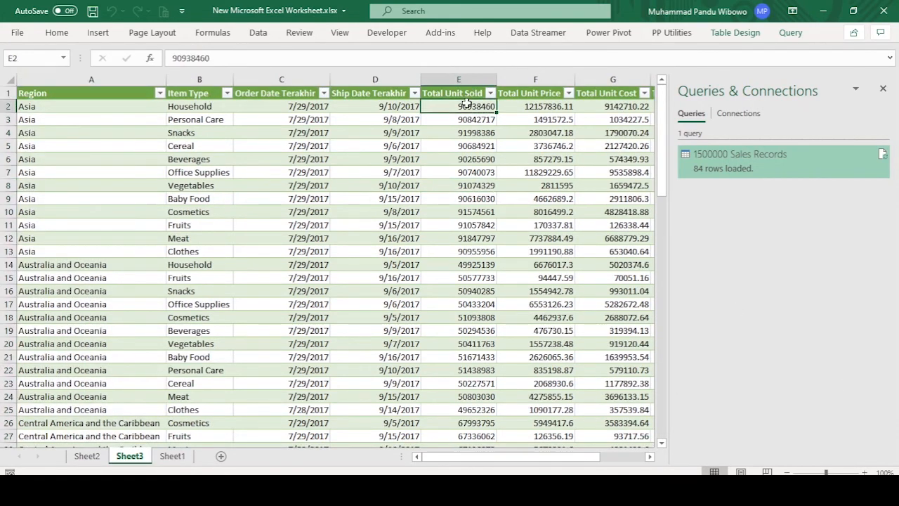
key("ctrl+shift+Right")
key("ctrl+shift+Down")
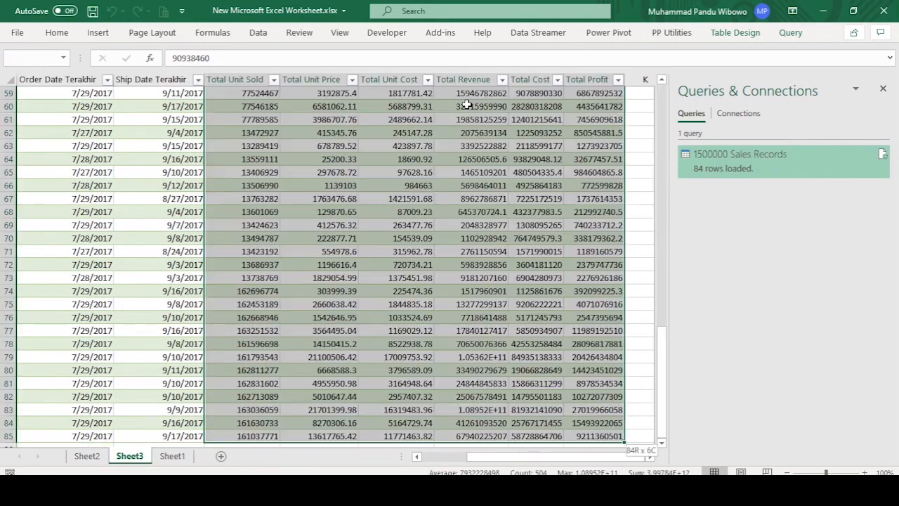
left_click(56, 33)
left_click(443, 78)
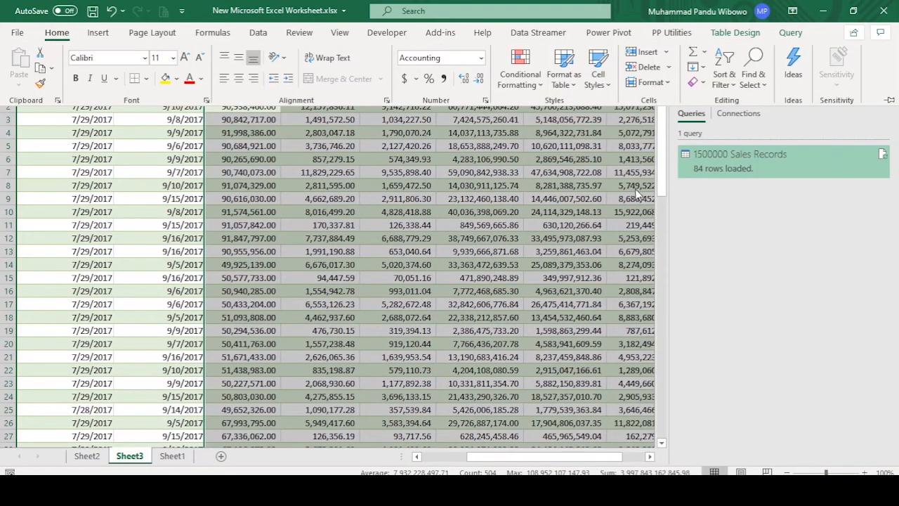
left_click(573, 146)
Go through the first record's Region, Item Type, Order Date Terakhir and Ship Date Terakhir values in row 2.
left_click_drag(587, 457, 165, 389)
left_click(52, 106)
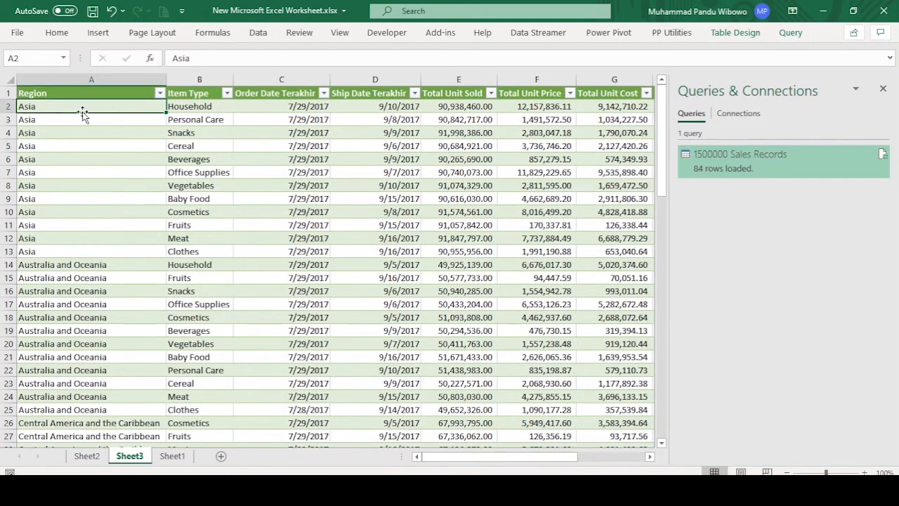
left_click(177, 108)
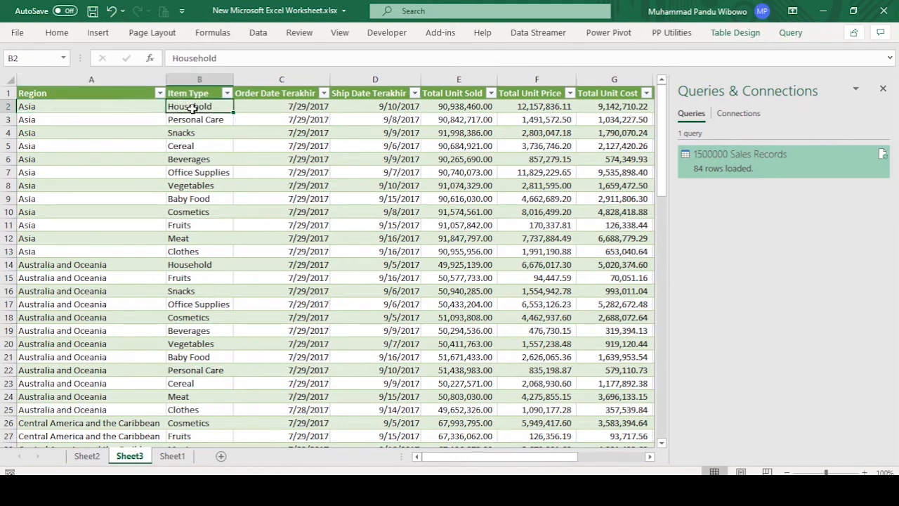
left_click(307, 108)
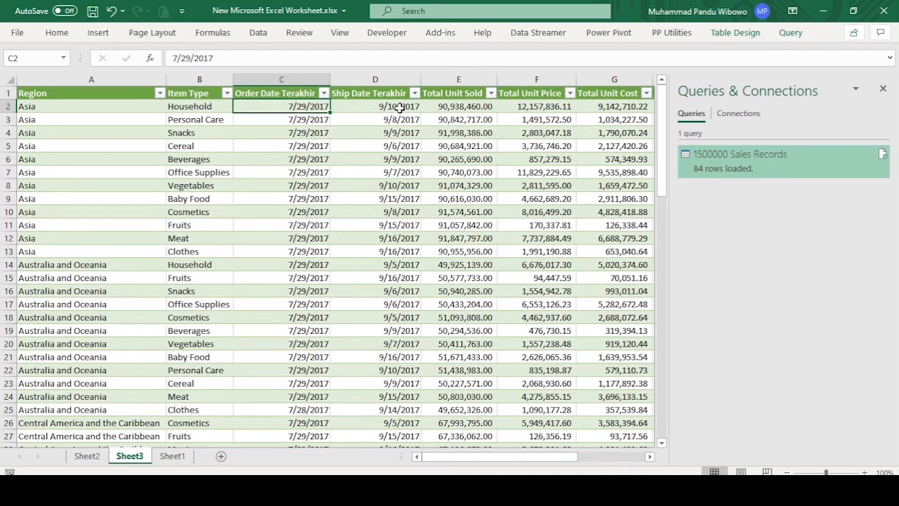
left_click(401, 106)
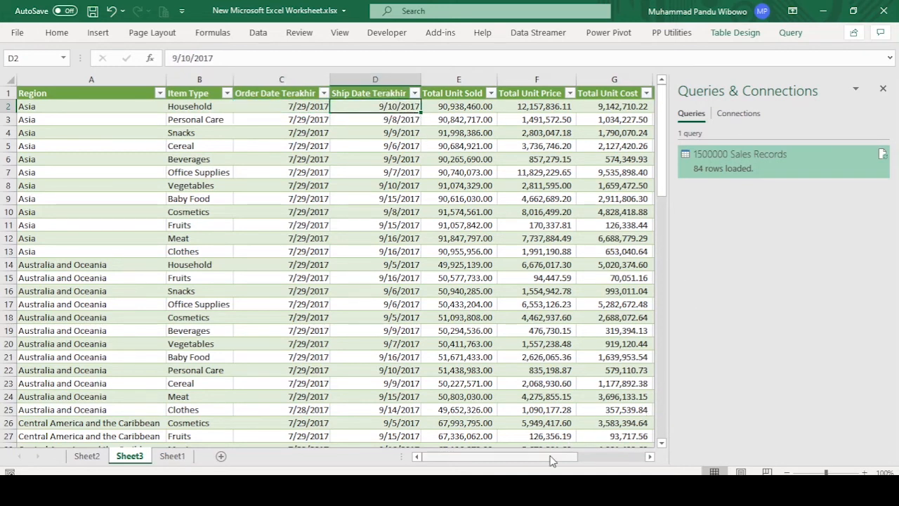
Examine the first record's totals for unit price, unit cost, revenue and profit, and the whole Total Unit Sold column.
left_click_drag(553, 457, 596, 469)
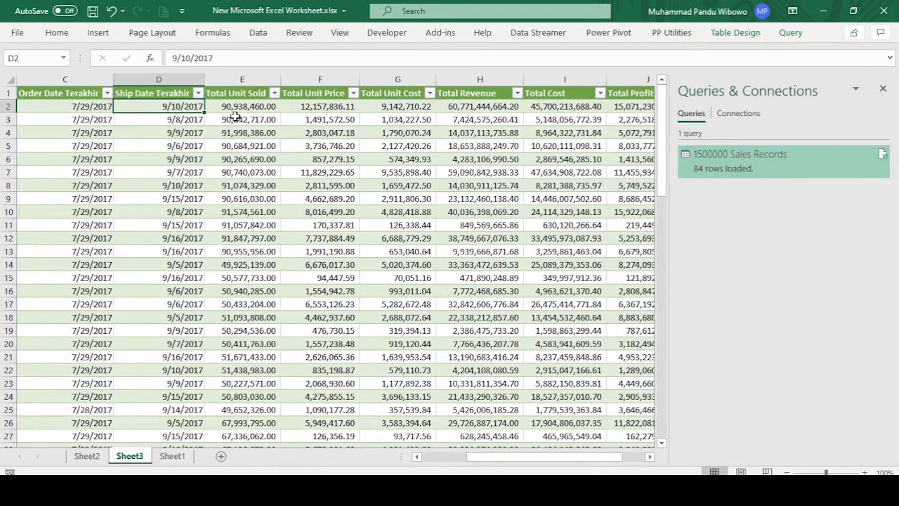
left_click(320, 107)
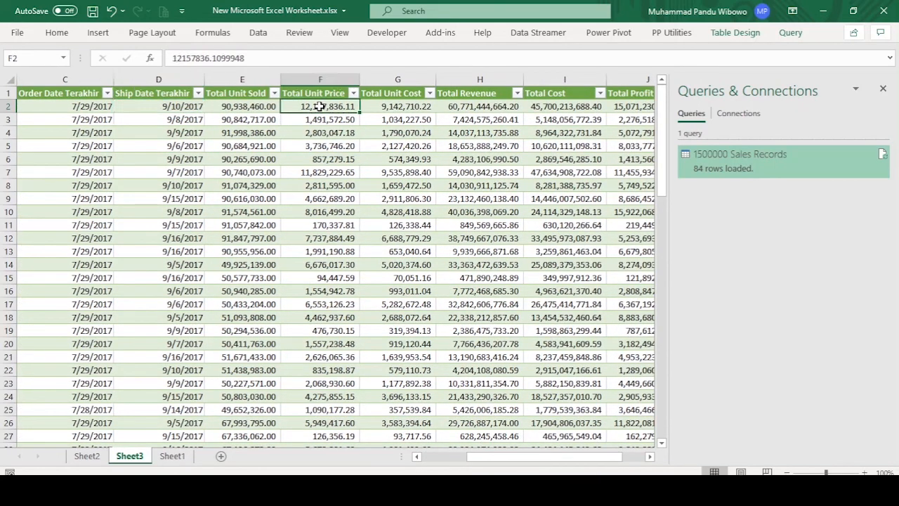
left_click(403, 112)
left_click(475, 107)
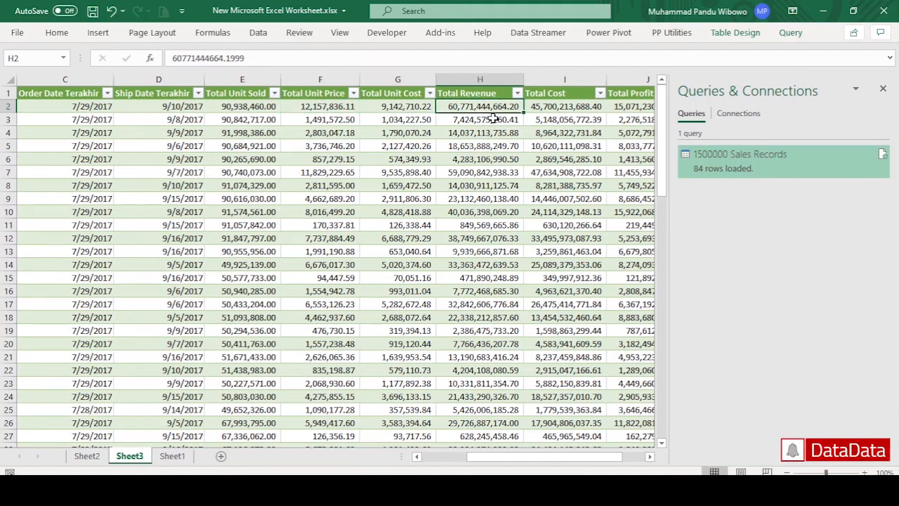
left_click(240, 79)
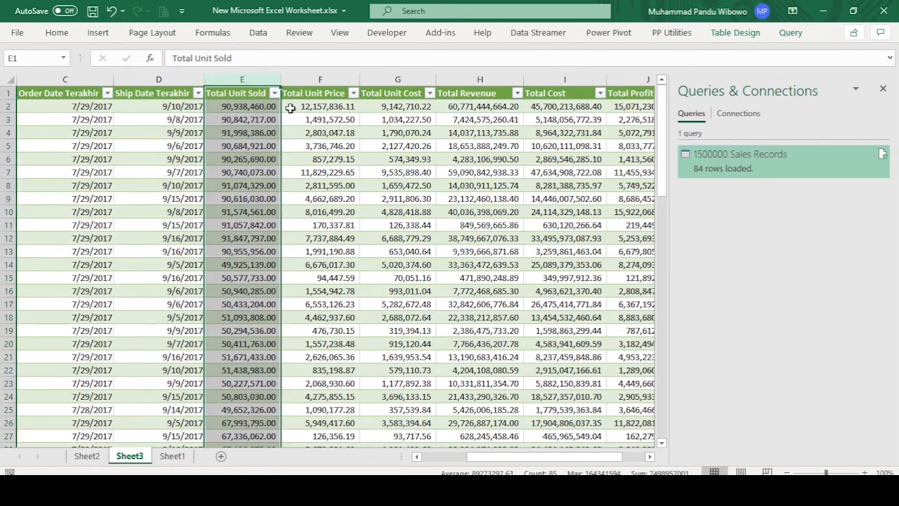
left_click(484, 109)
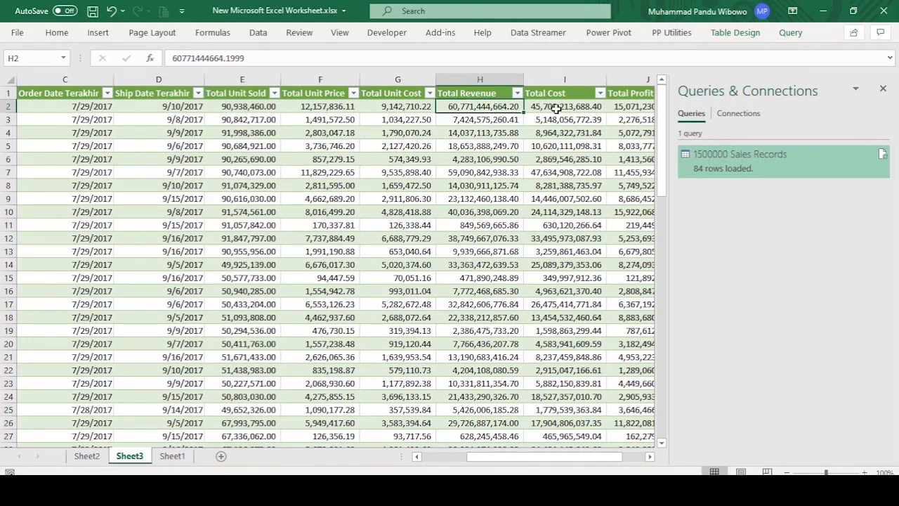
left_click_drag(618, 458, 636, 458)
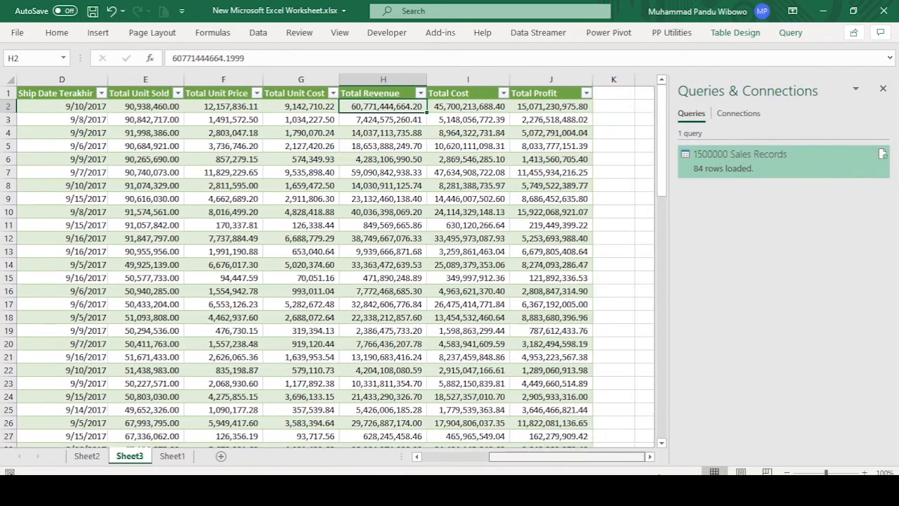
left_click(539, 107)
Look through the grouped records down to the last Sub-Saharan Africa row and return to the start of the table.
scroll(383, 412, "left", 3)
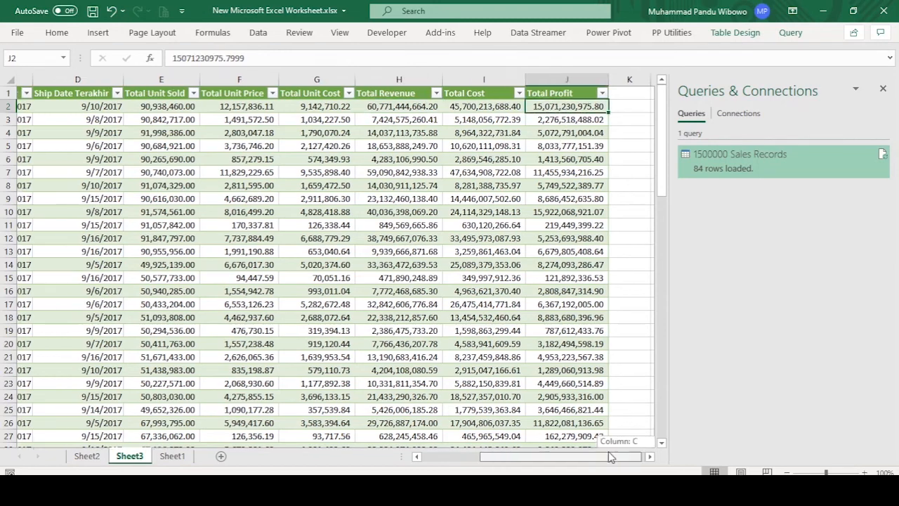
scroll(152, 182, "down", 14)
scroll(152, 182, "down", 7)
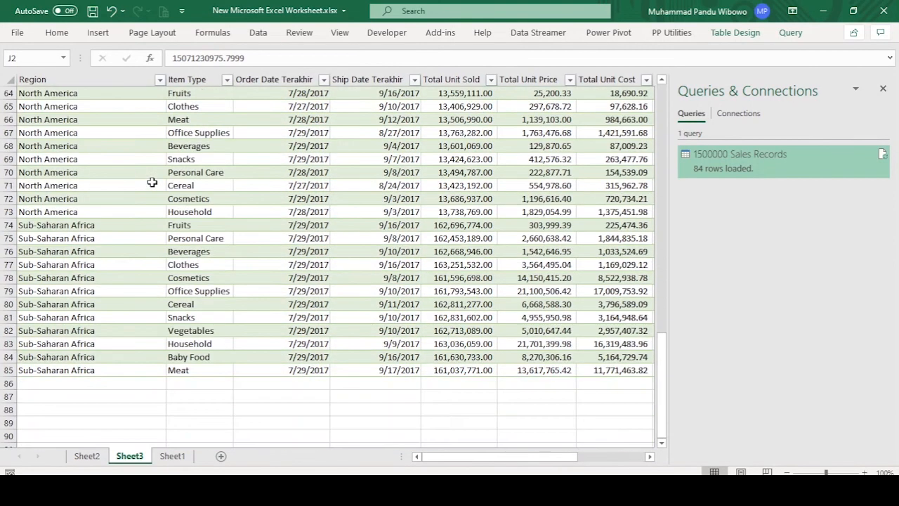
scroll(153, 181, "up", 20)
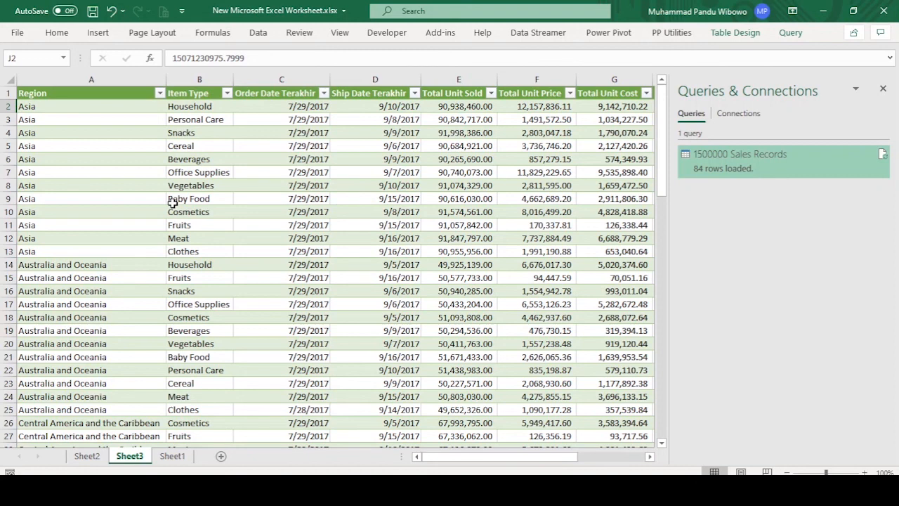
left_click(630, 491)
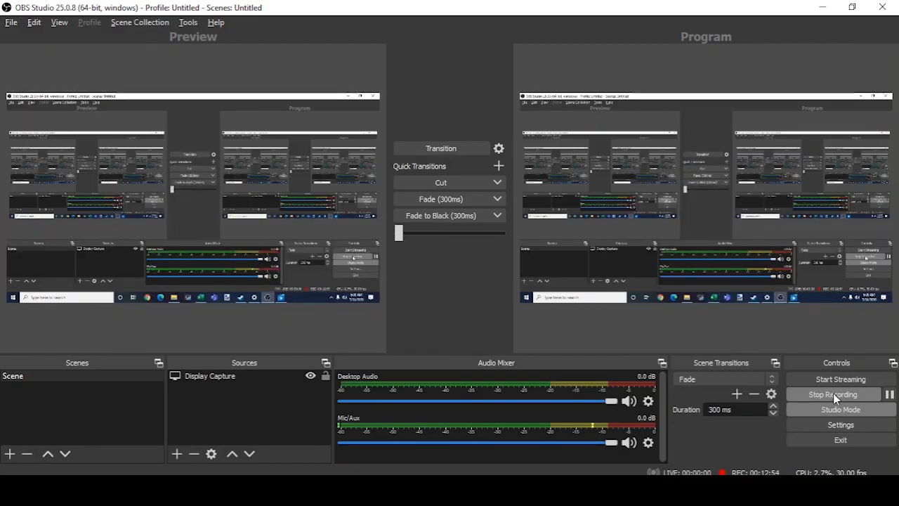